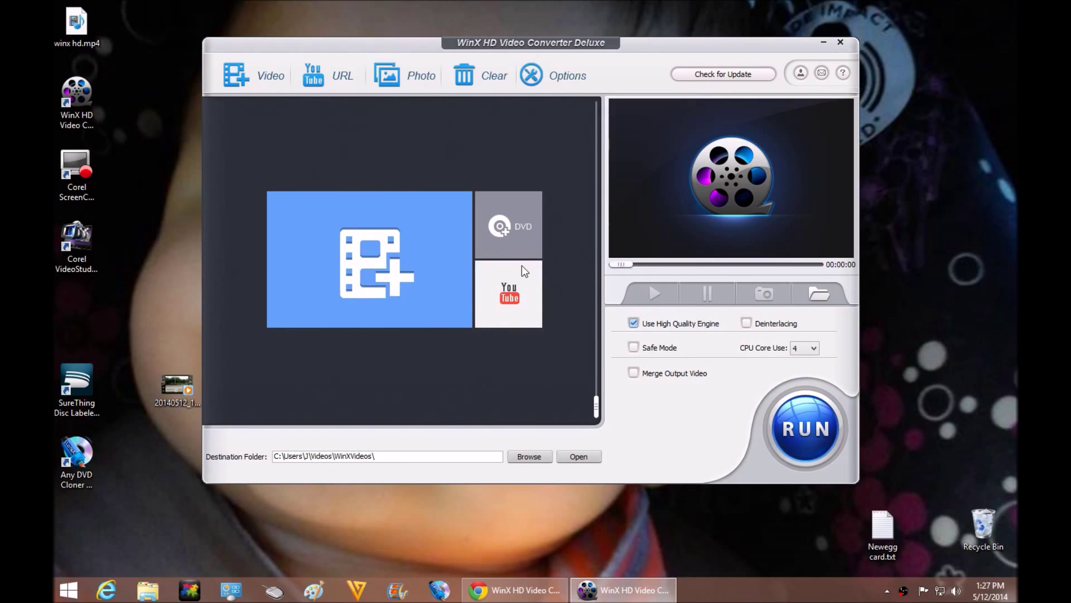
Bring the Chrome window with the WinX HD Video Converter Deluxe product page to the front
click(522, 589)
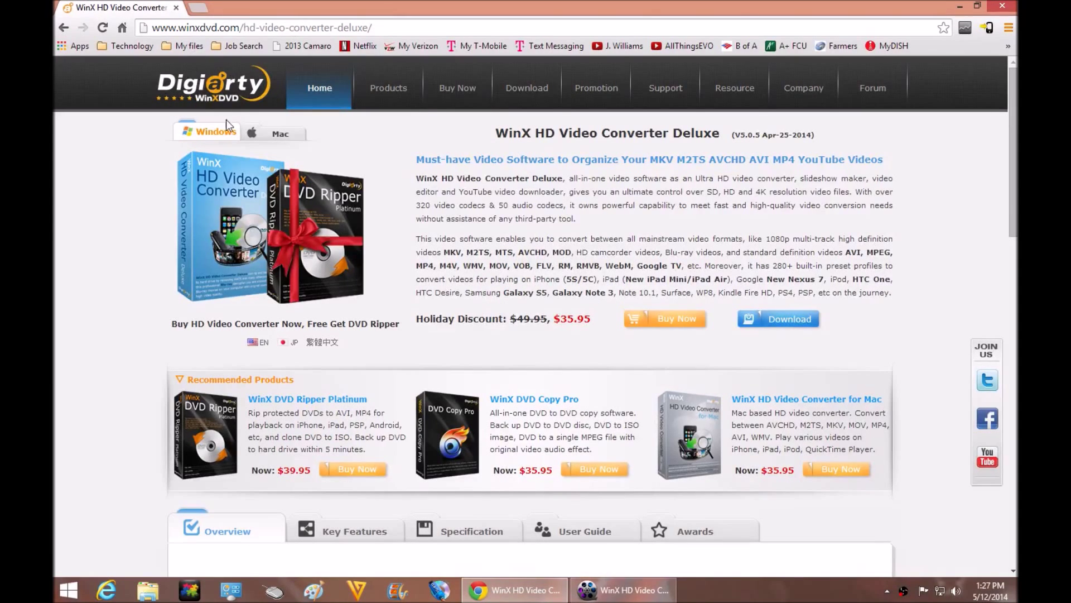
right_click(199, 75)
click(123, 126)
click(961, 6)
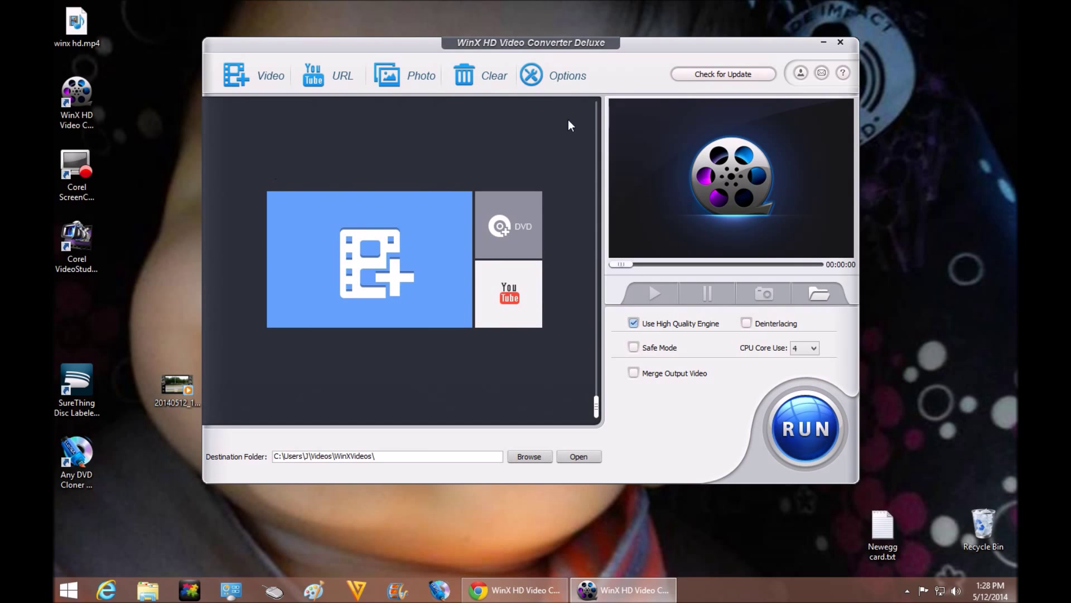
Open the +Video file picker in WinX to add a video
click(249, 77)
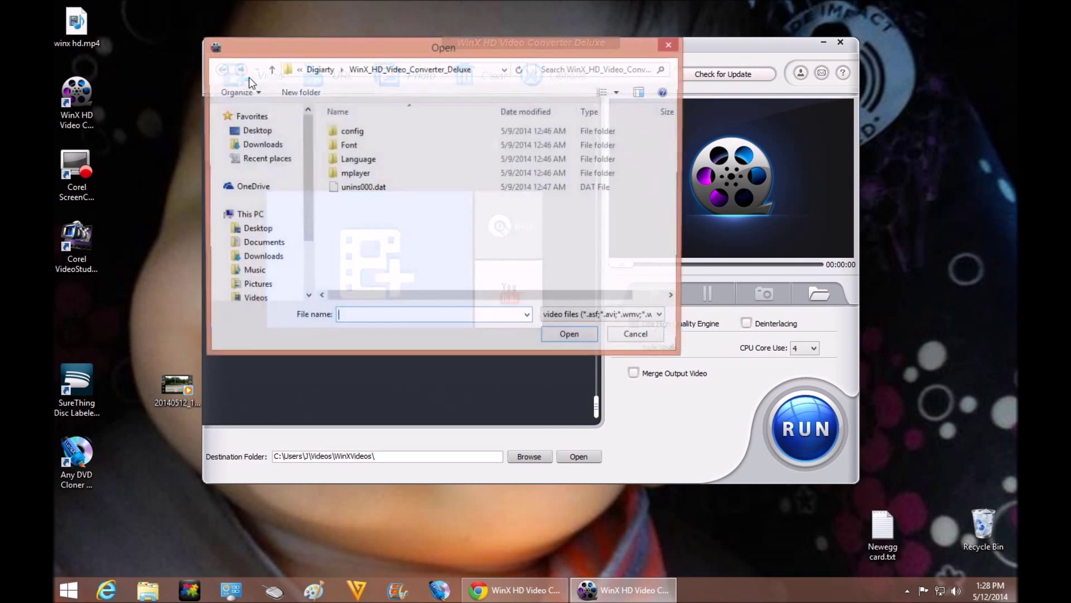
Cancel the Open dialog without adding a video, returning to the main window
click(647, 340)
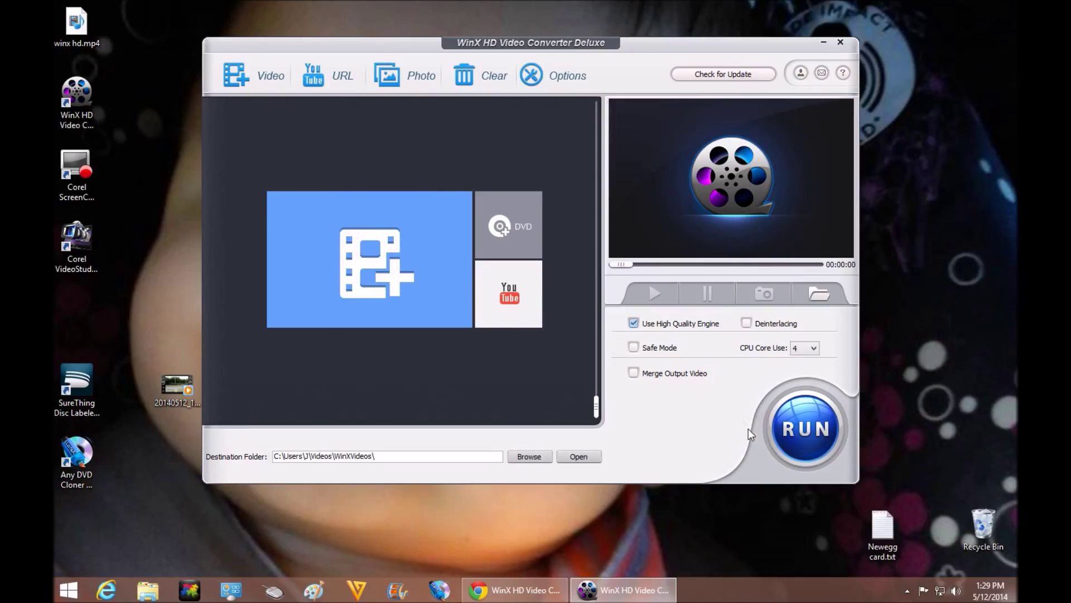
click(816, 349)
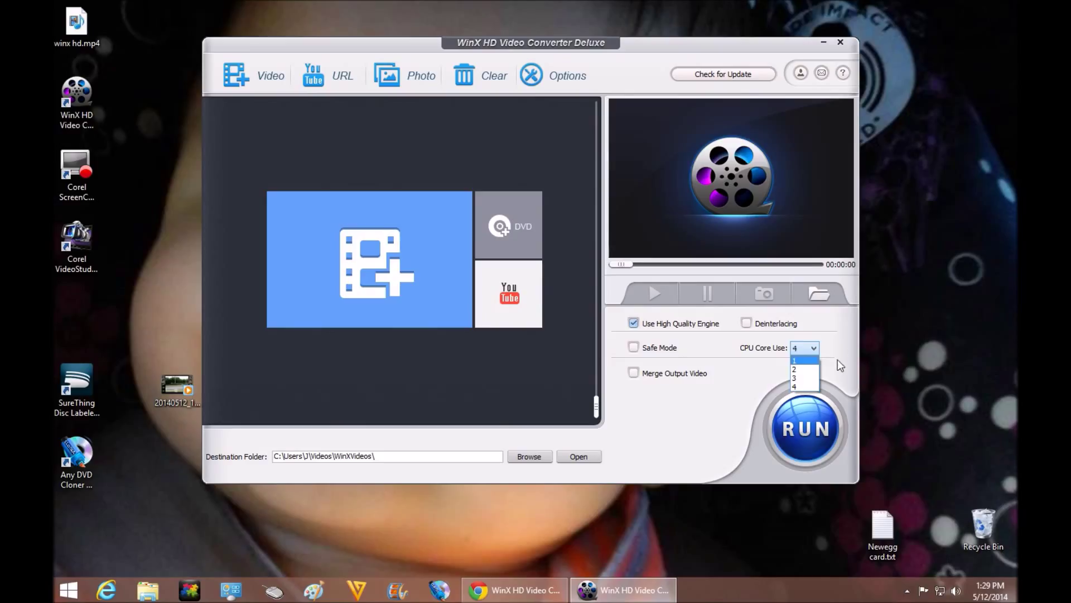
Keep CPU core use at 4 and set the output destination folder to the Desktop
click(837, 347)
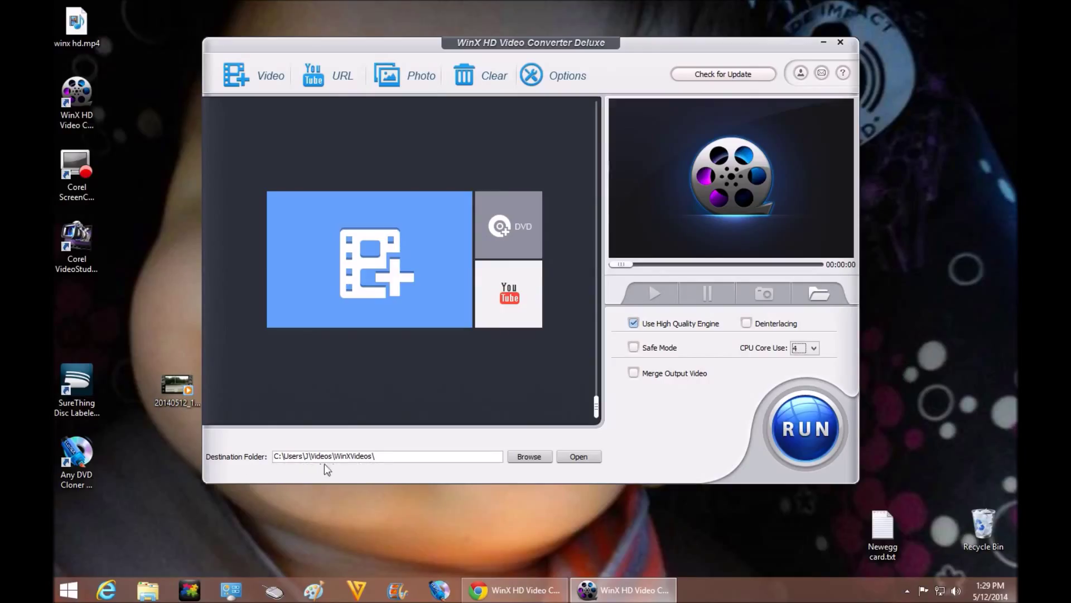
click(530, 457)
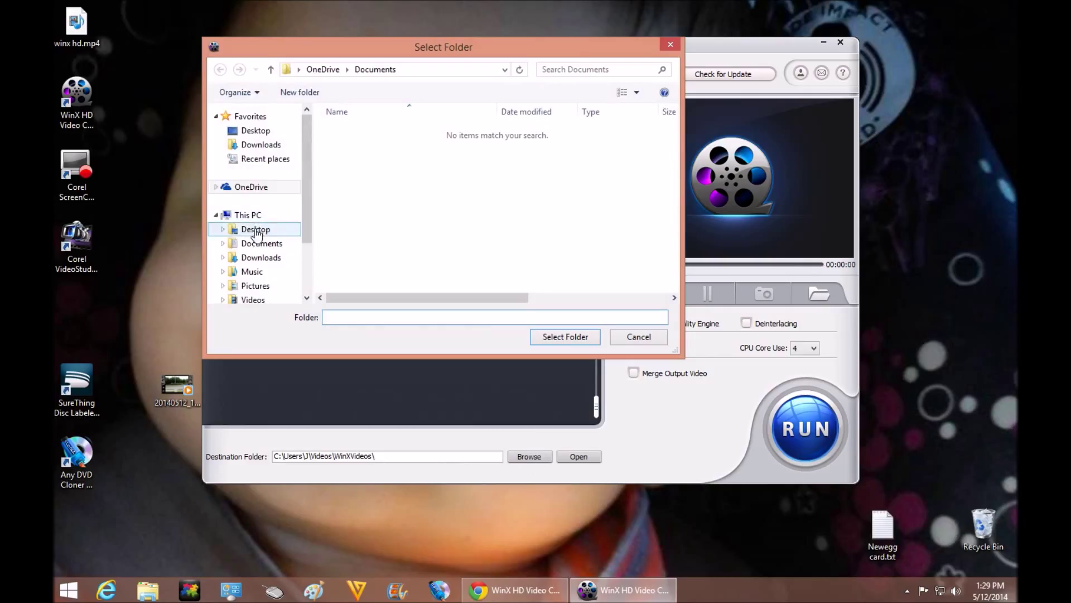
click(561, 338)
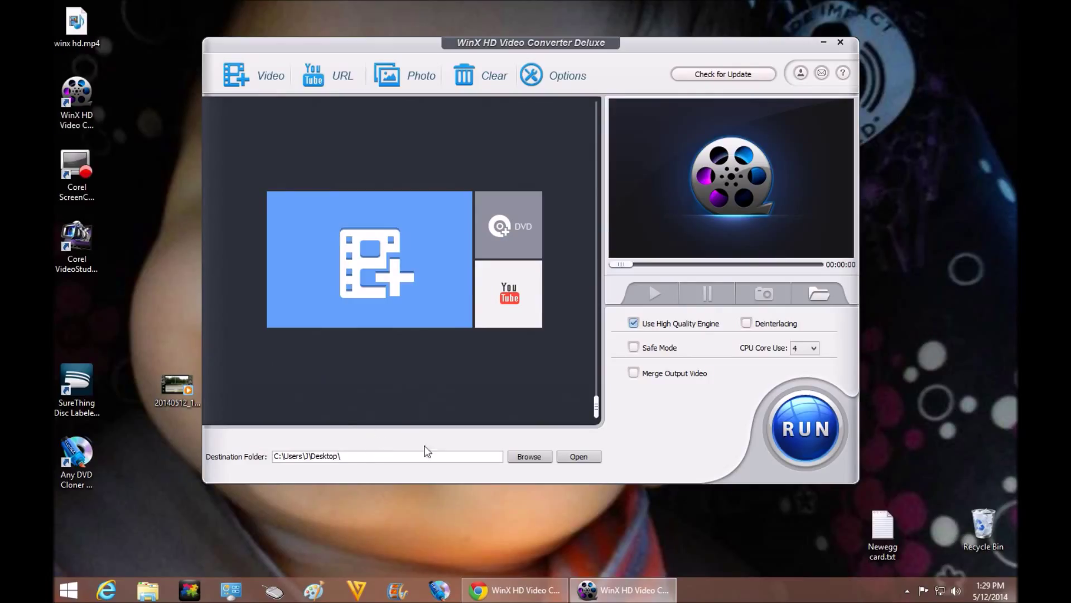
click(176, 401)
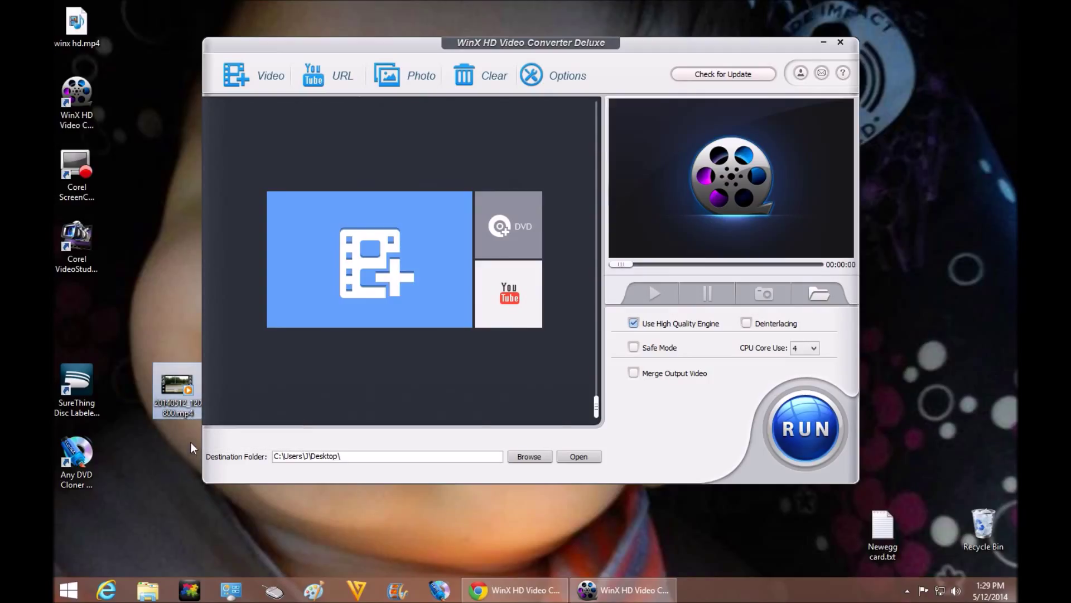
click(169, 469)
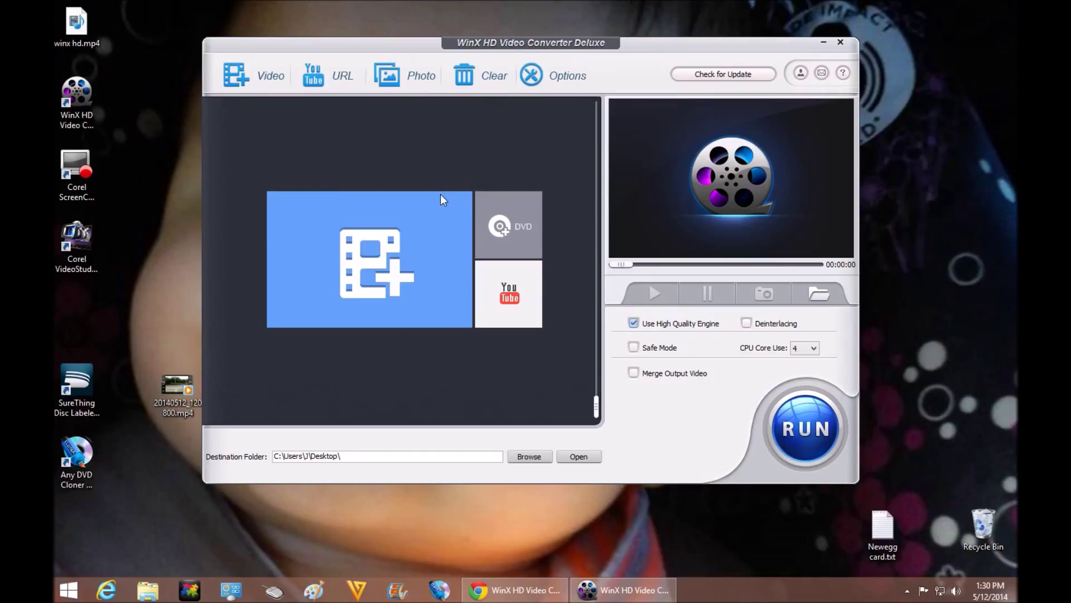
click(552, 76)
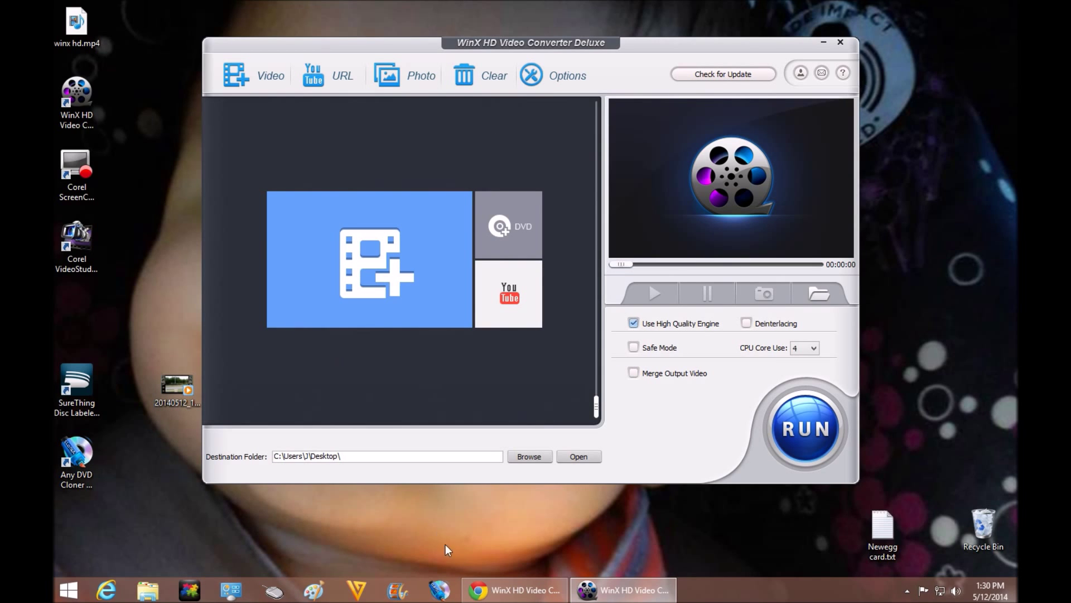
Open the T-Mobile LG Optimus L90 Video Sample on YouTube and copy its address
click(511, 590)
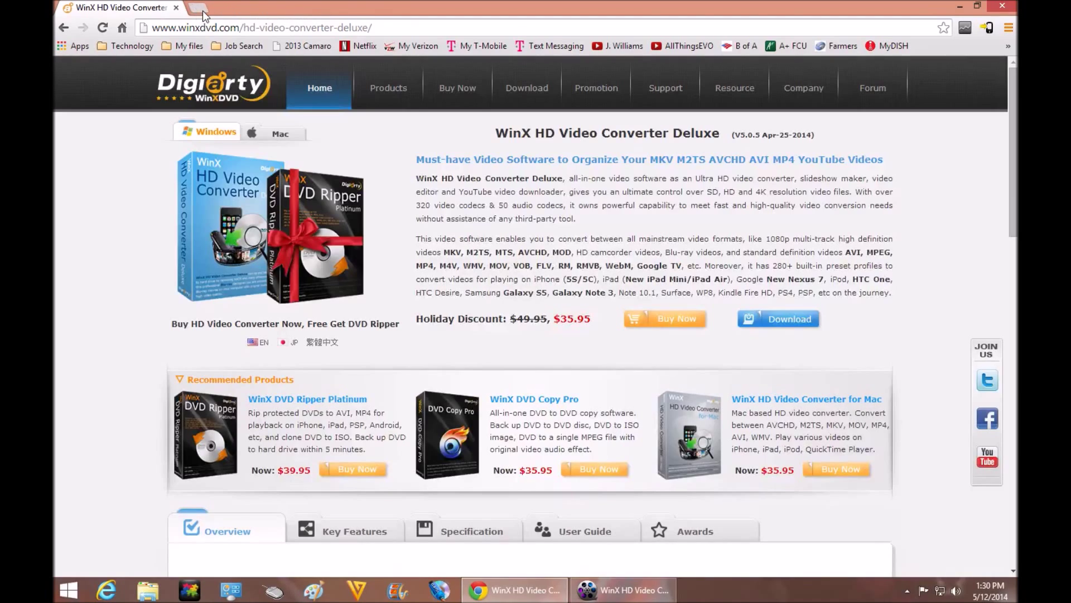
click(202, 11)
click(601, 47)
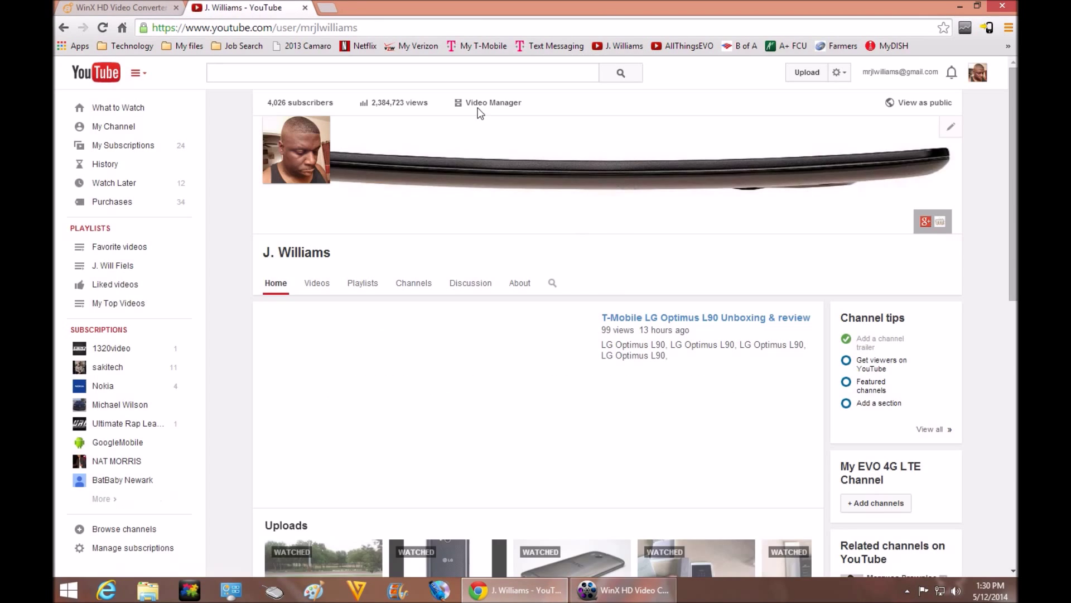
click(477, 108)
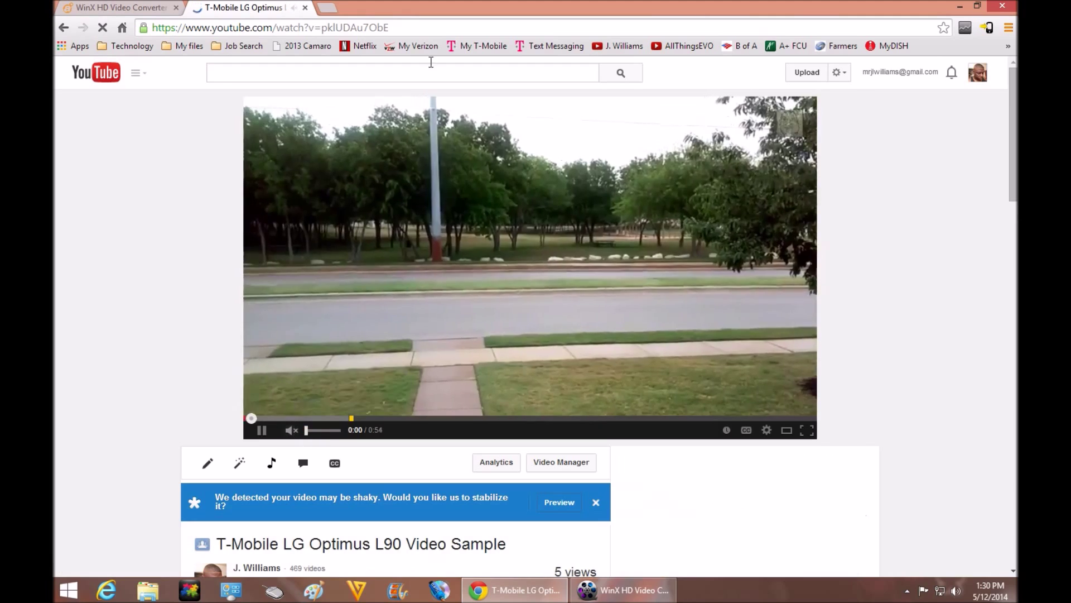
right_click(407, 29)
click(430, 79)
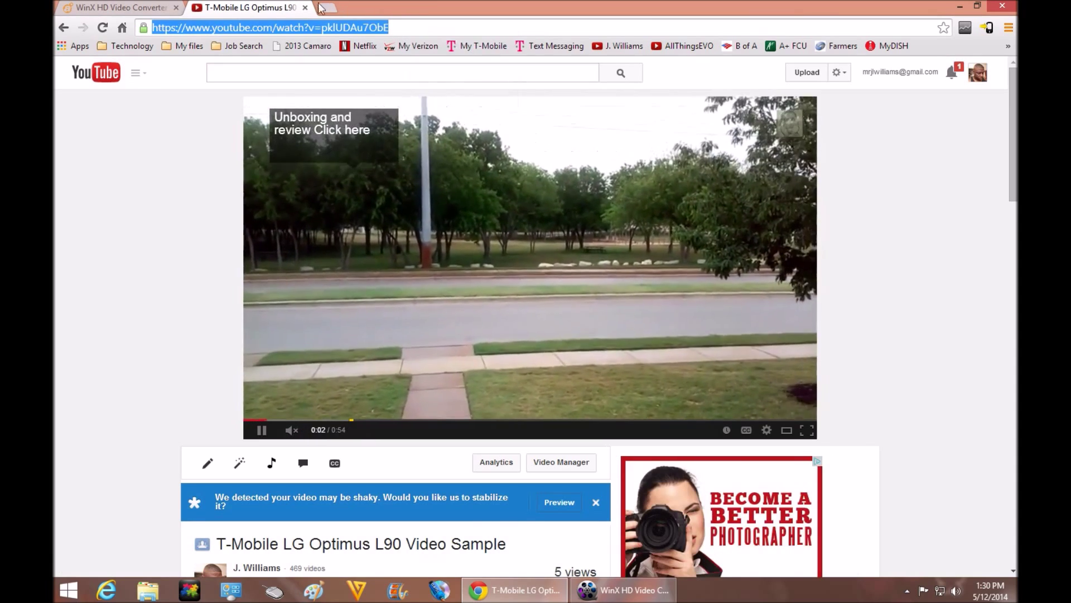
click(120, 7)
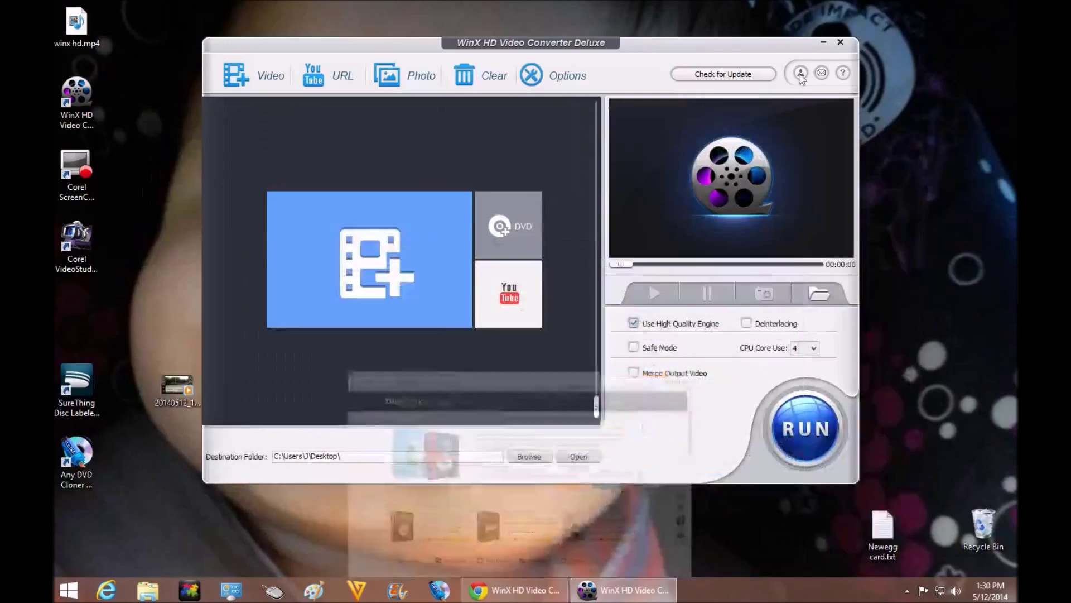
Open WinX's YouTube URL dialog for downloading an online video
click(346, 72)
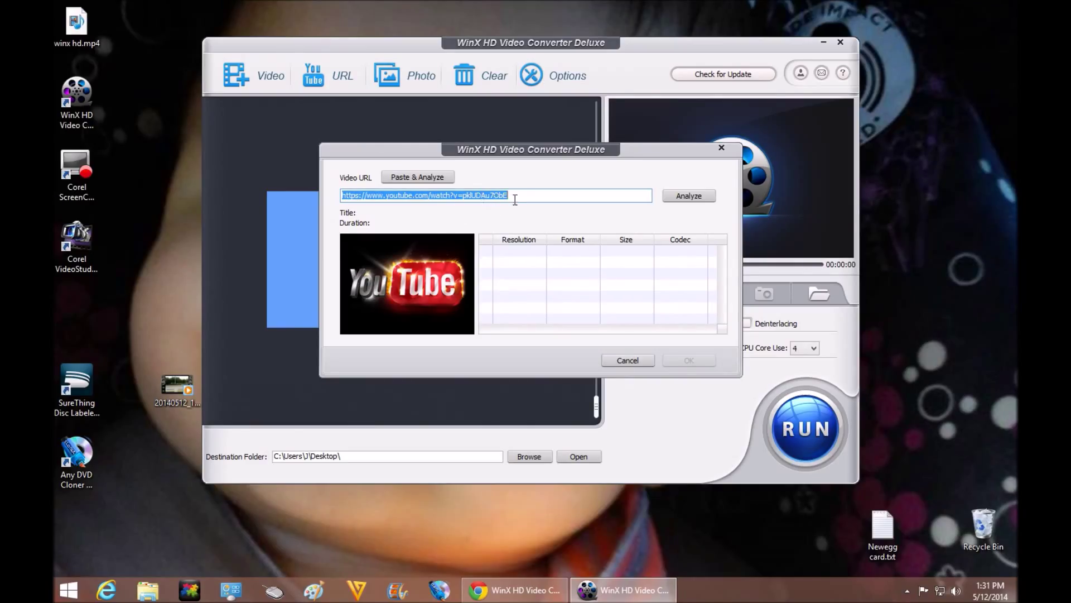
Paste the YouTube address into a new Chrome tab, minimize Chrome, and analyze the link
click(511, 590)
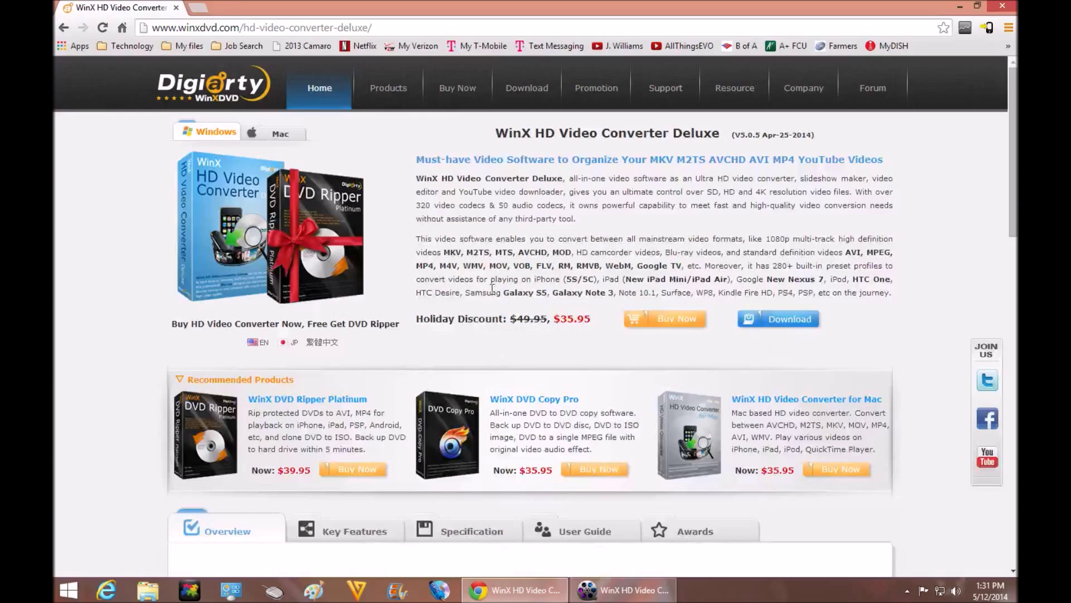
click(201, 9)
right_click(232, 27)
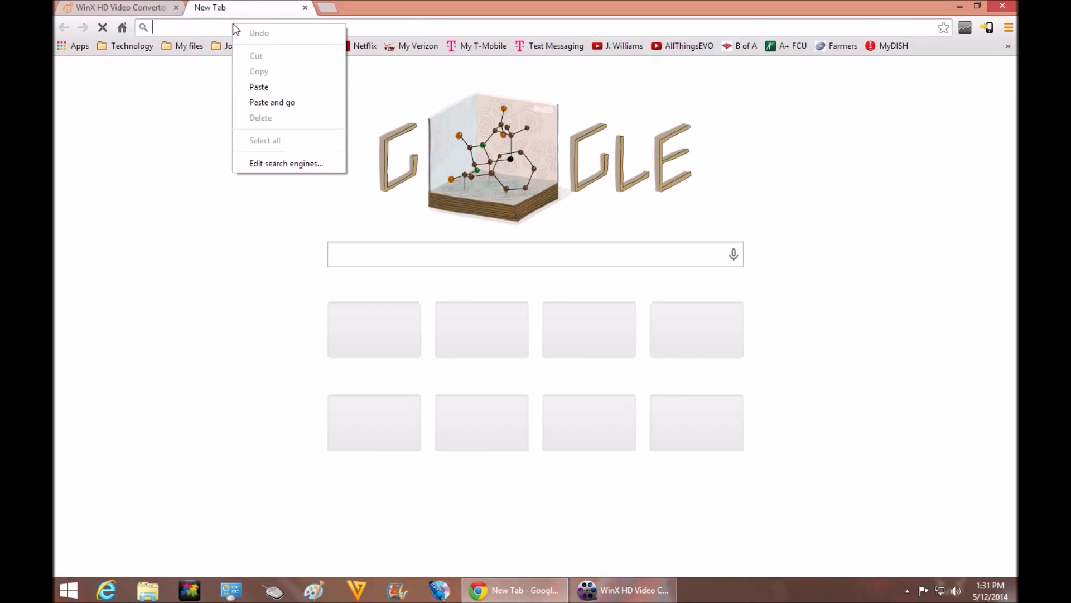
click(281, 83)
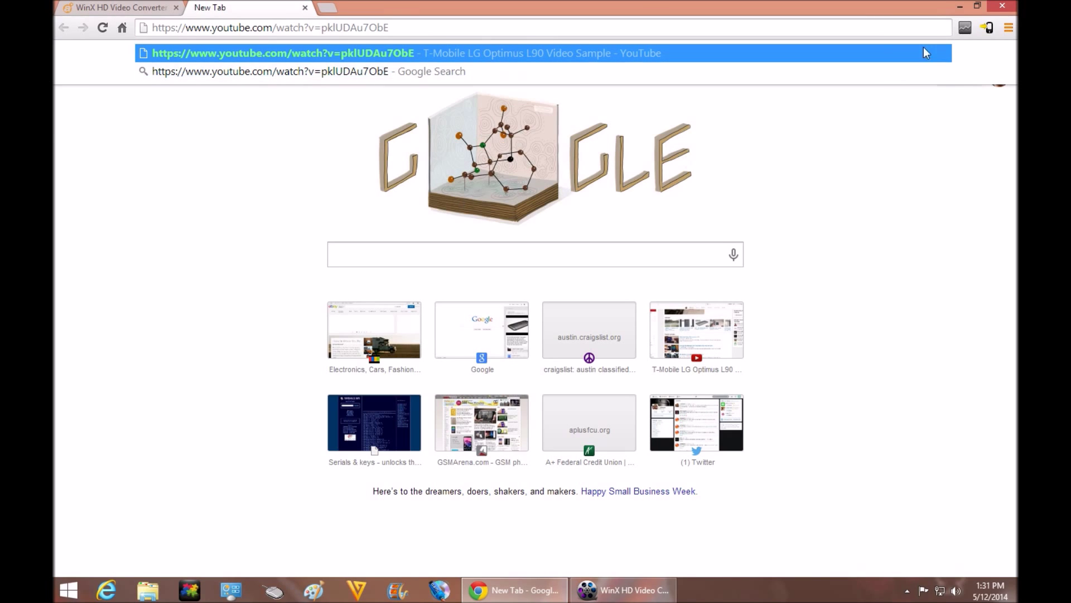
click(958, 6)
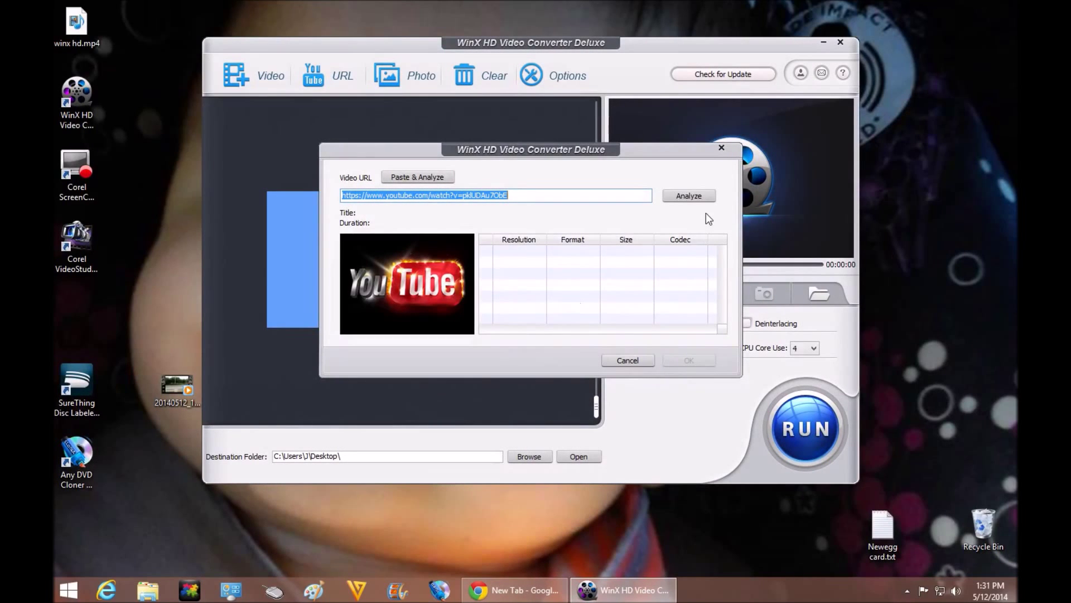
click(689, 195)
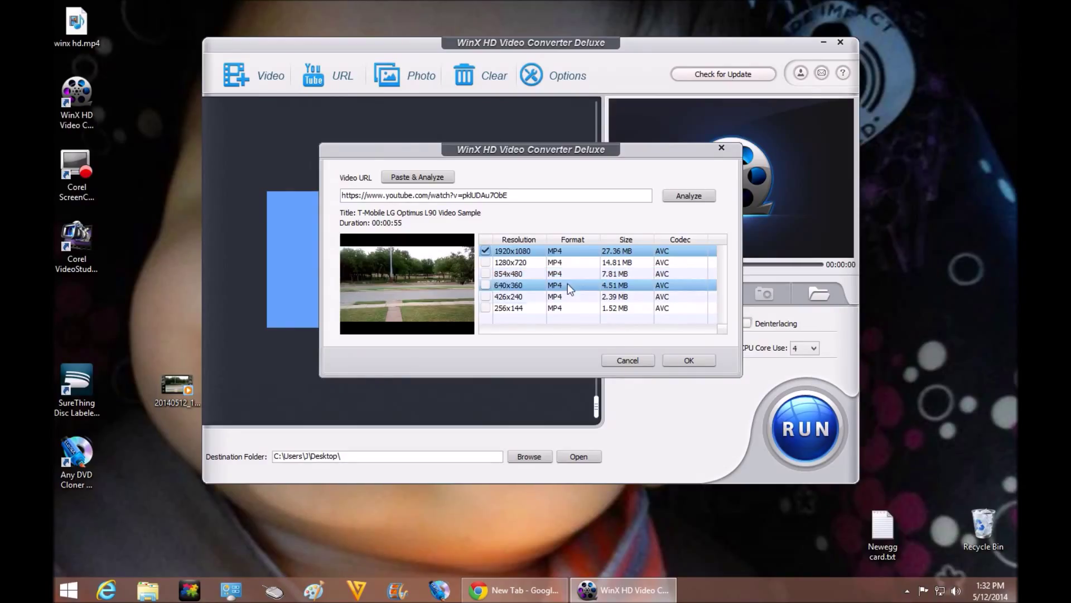
Cancel the YouTube download dialog without downloading the 1920x1080 version
click(611, 365)
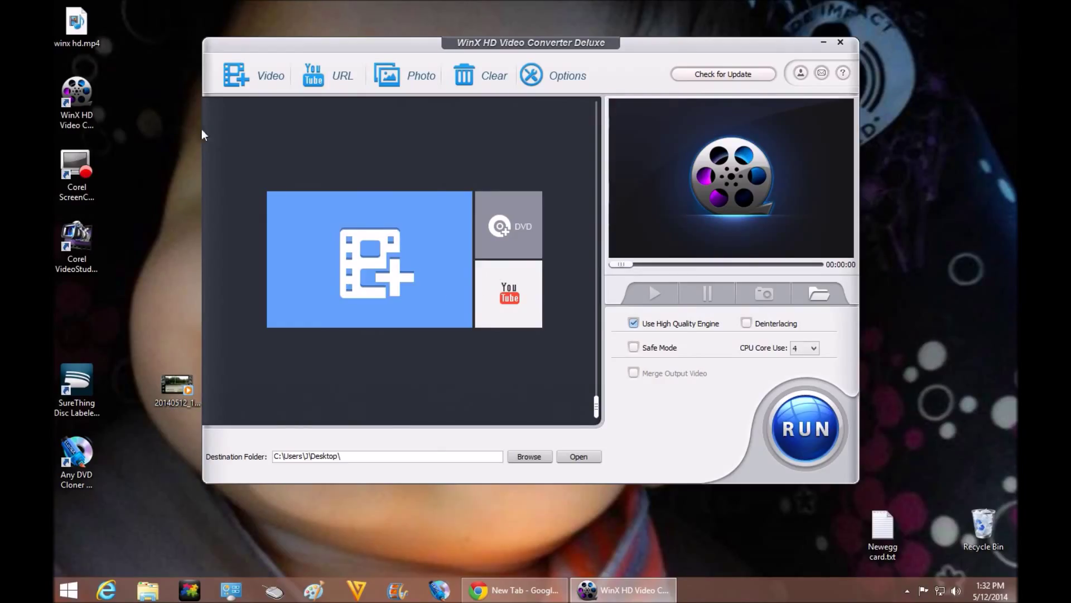
Open the +Video file picker on the Desktop and cancel it without adding a file
click(235, 83)
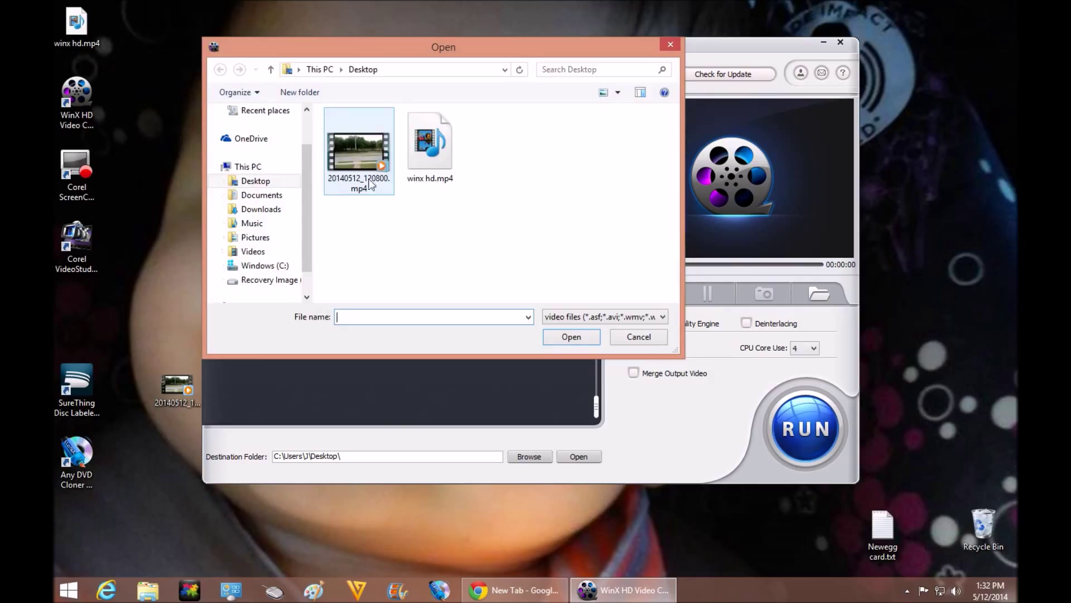
click(640, 339)
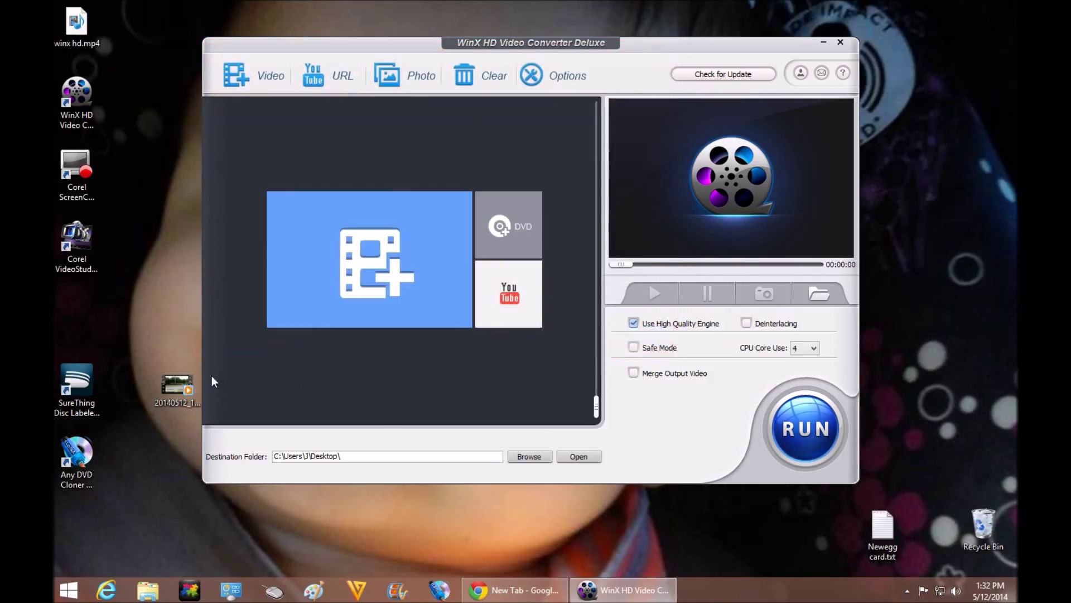
drag(174, 398, 327, 255)
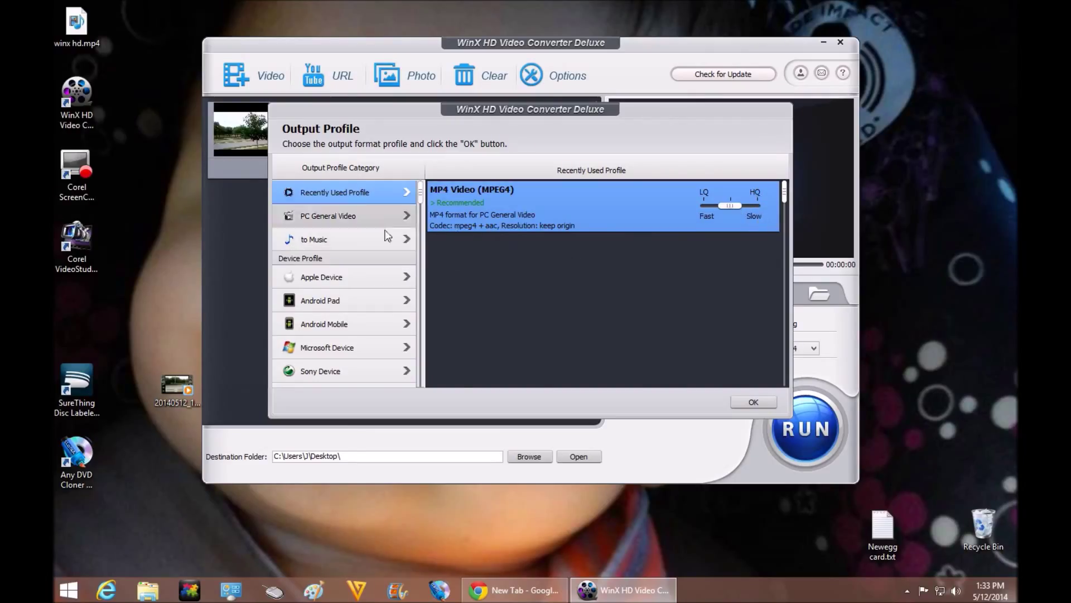
click(350, 193)
scroll(361, 228, down, 3)
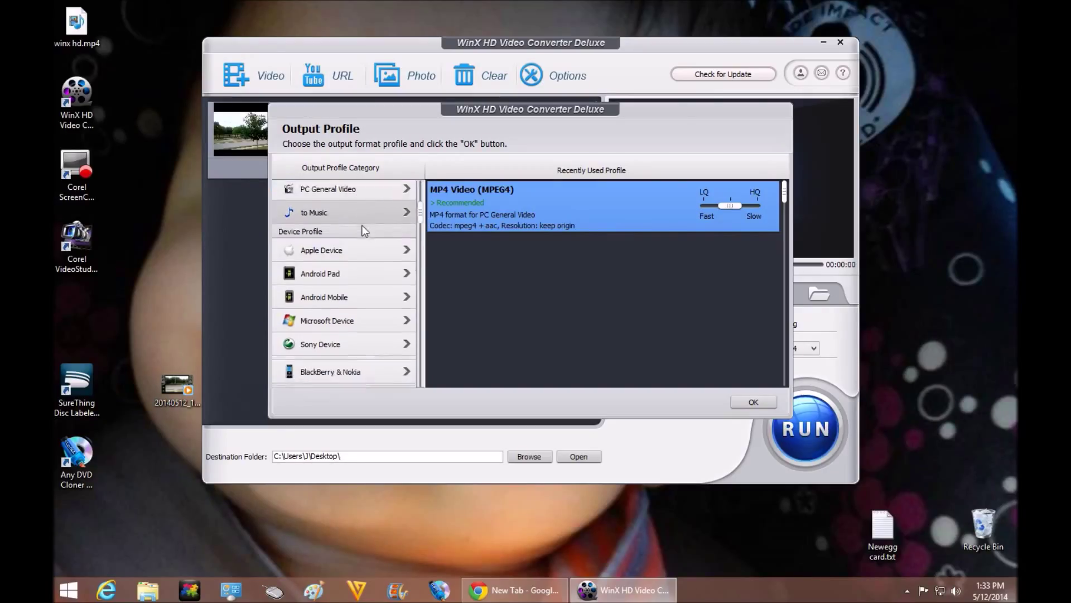
scroll(348, 231, down, 1)
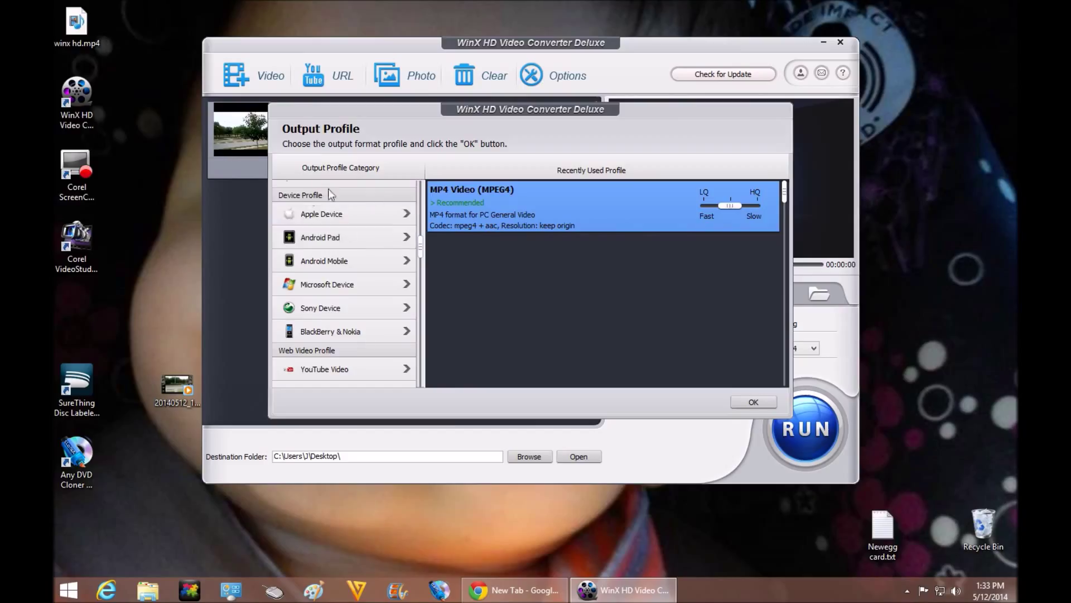
scroll(336, 218, down, 1)
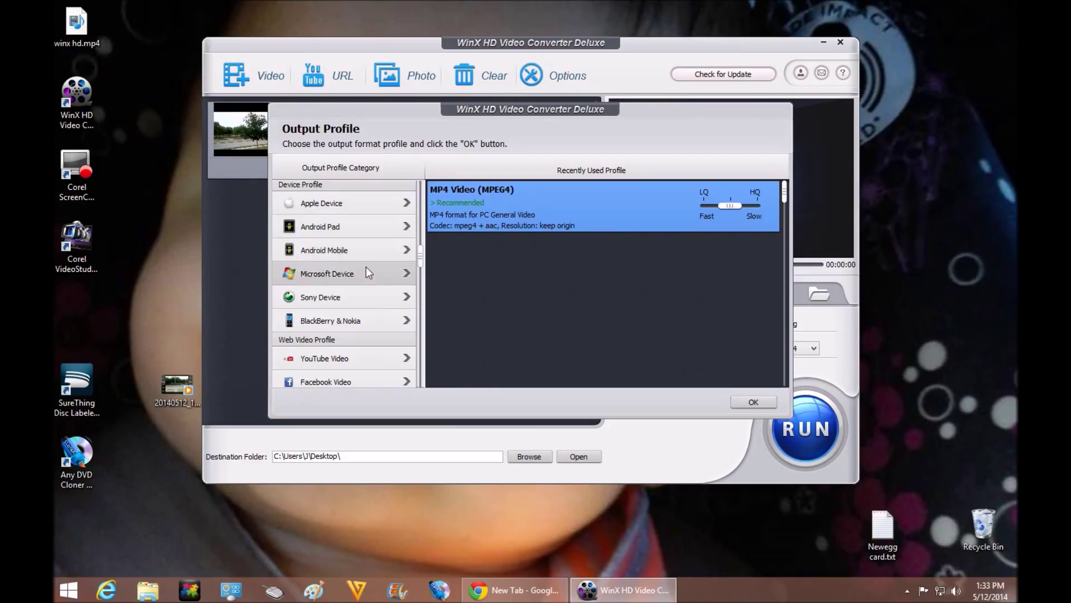
scroll(360, 264, down, 1)
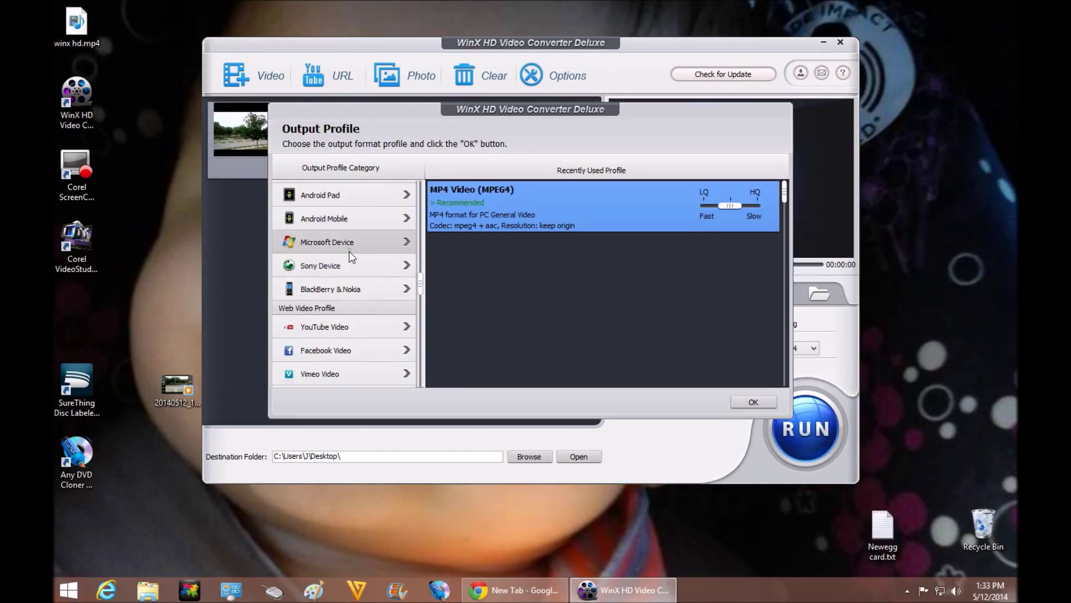
scroll(343, 265, down, 1)
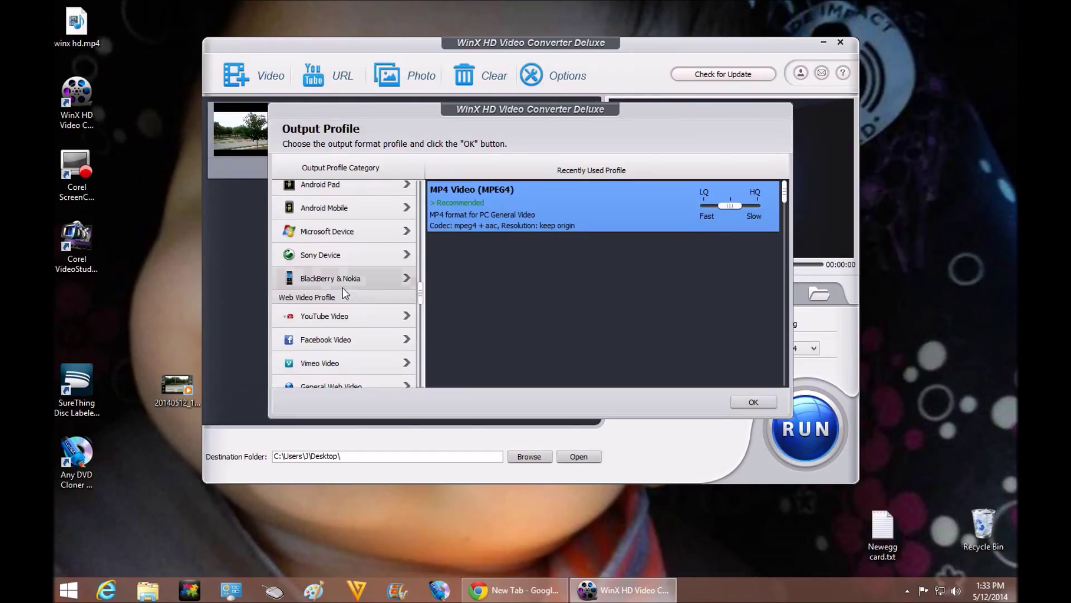
scroll(373, 277, down, 3)
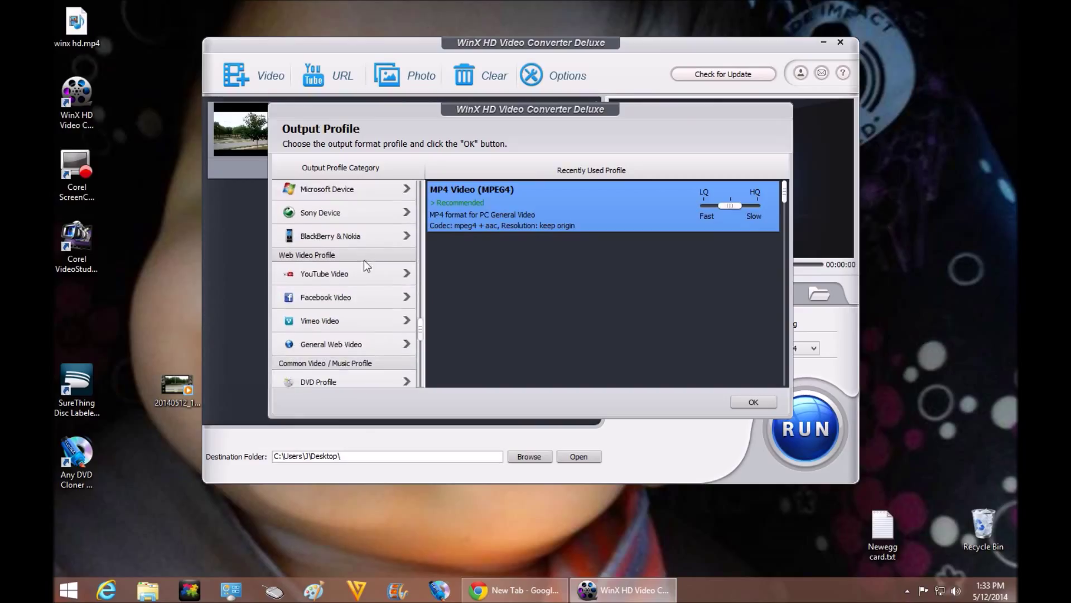
scroll(368, 256, down, 1)
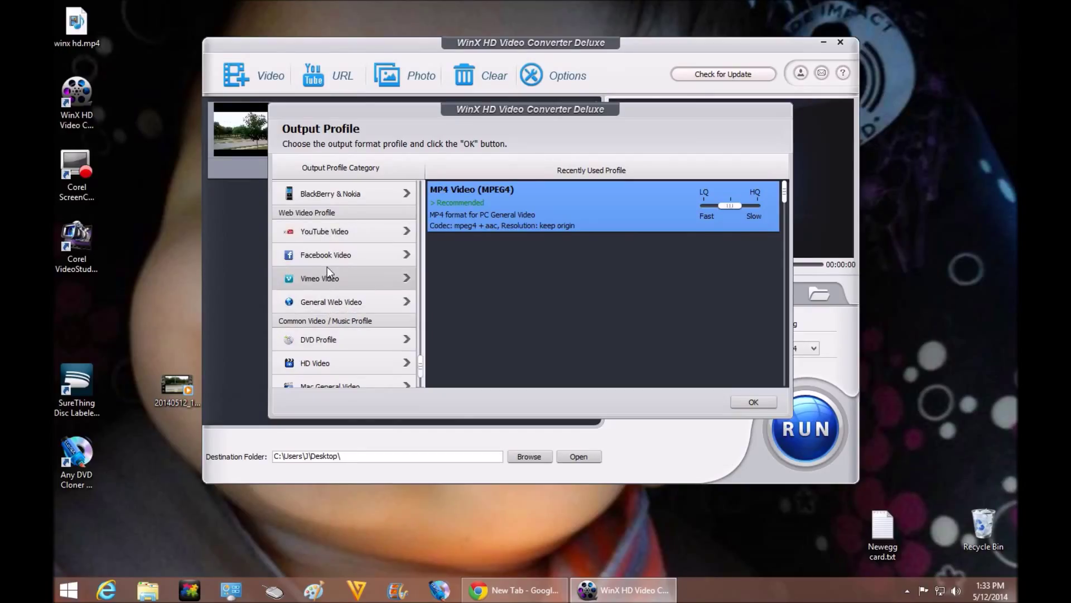
scroll(335, 293, down, 1)
scroll(333, 287, down, 1)
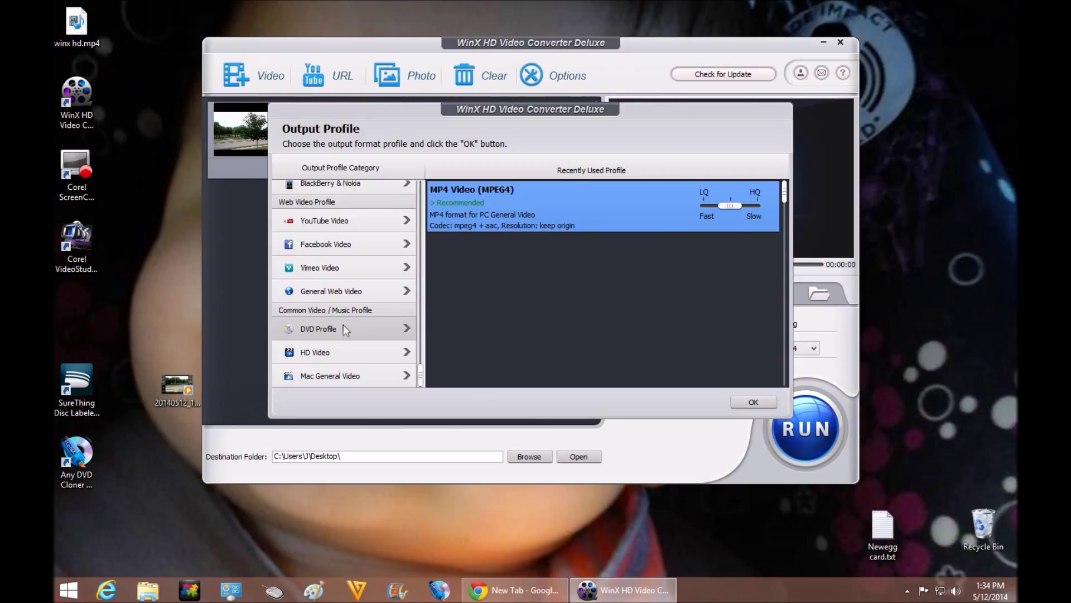
scroll(320, 351, up, 3)
scroll(334, 346, up, 5)
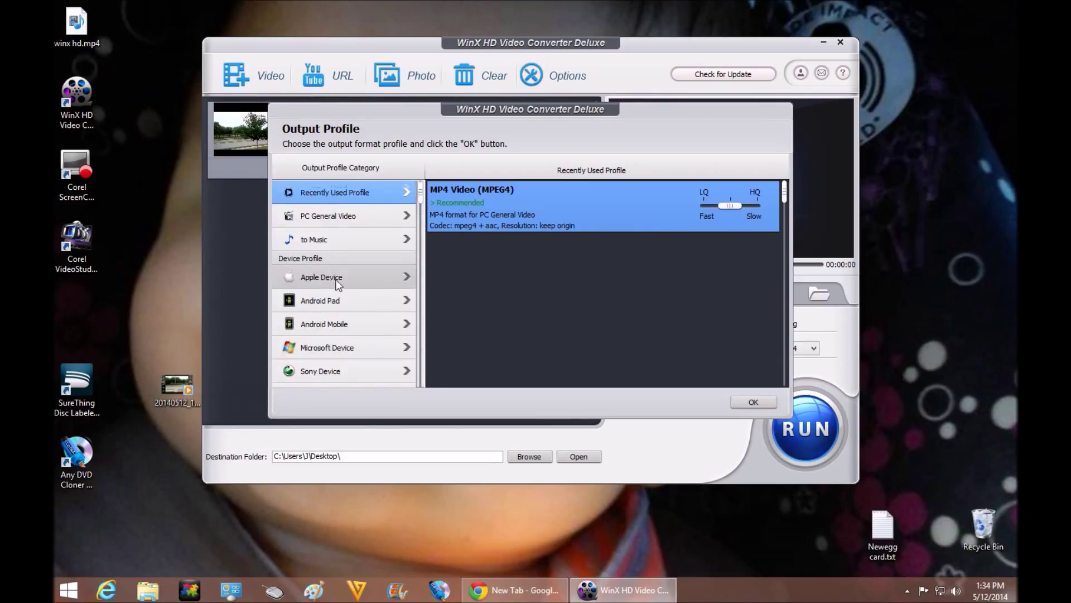
scroll(327, 279, down, 1)
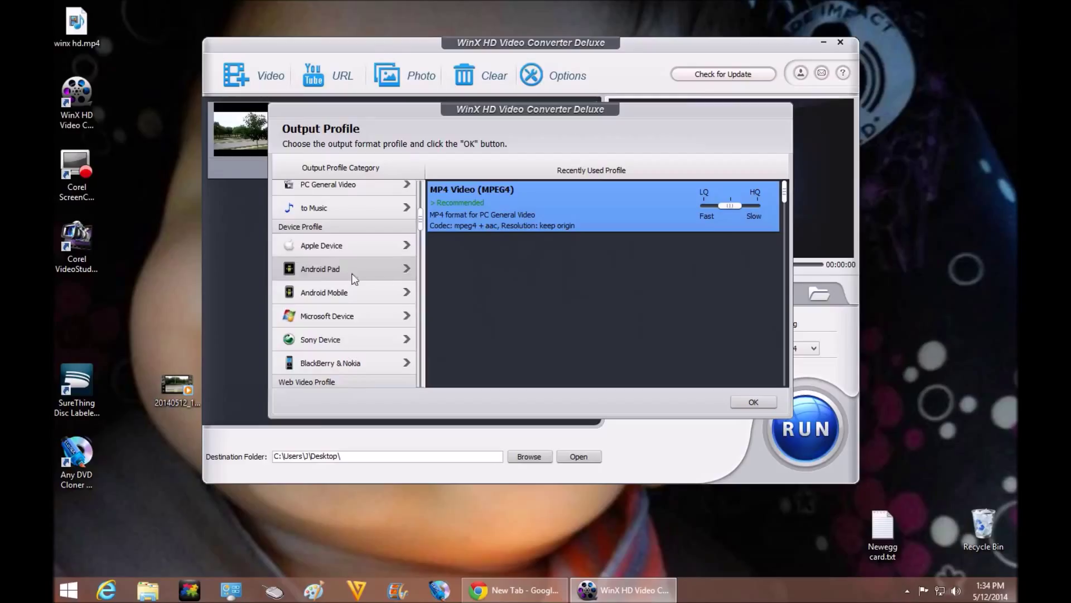
click(333, 298)
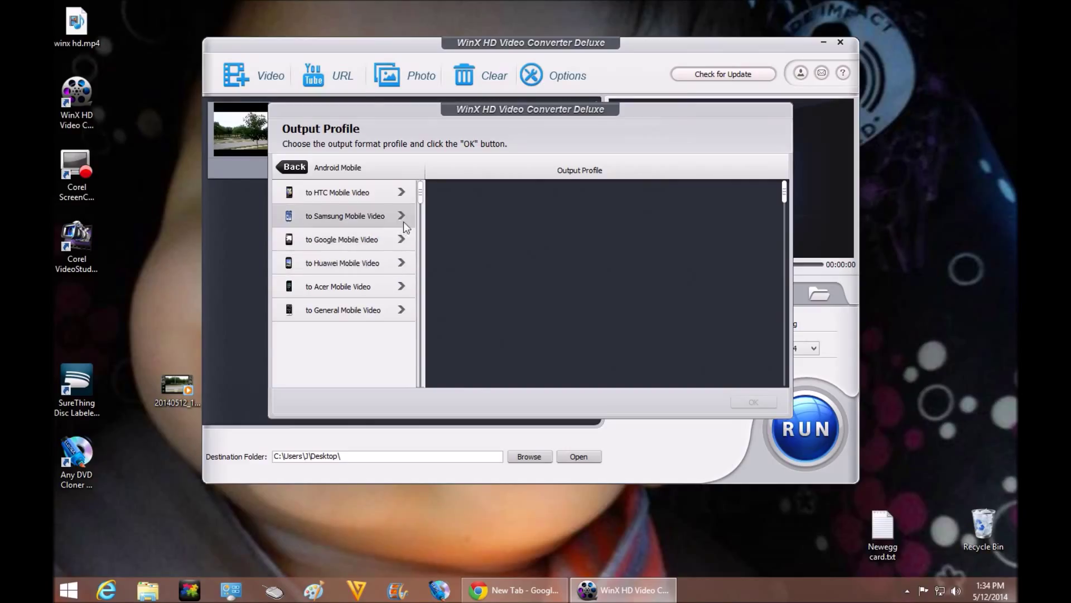
Choose HTC New One (MPEG4) from the HTC Mobile Video profiles and confirm it
click(353, 194)
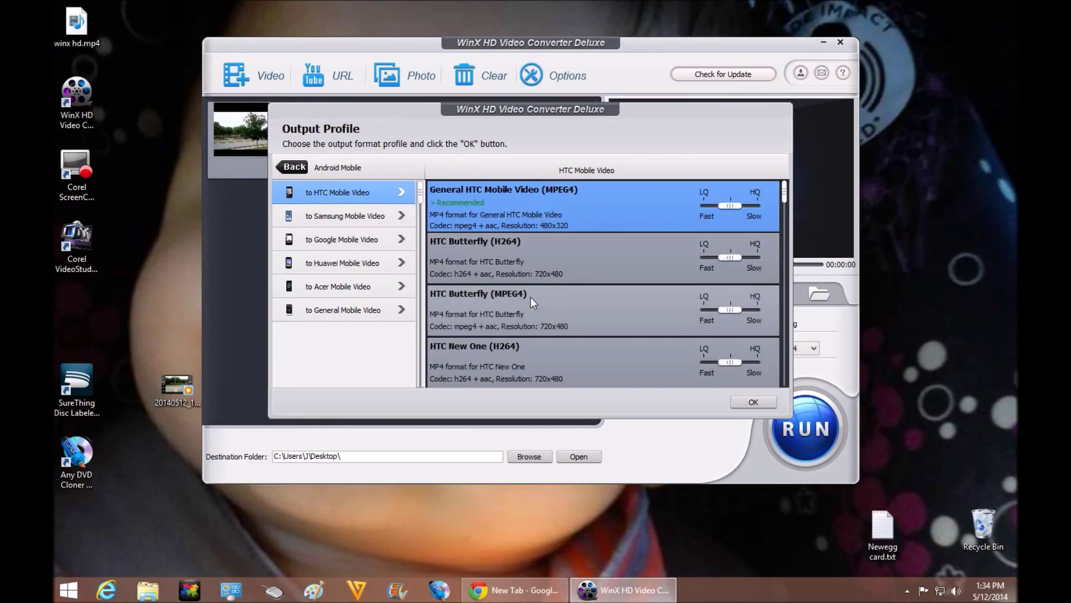
scroll(530, 297, down, 1)
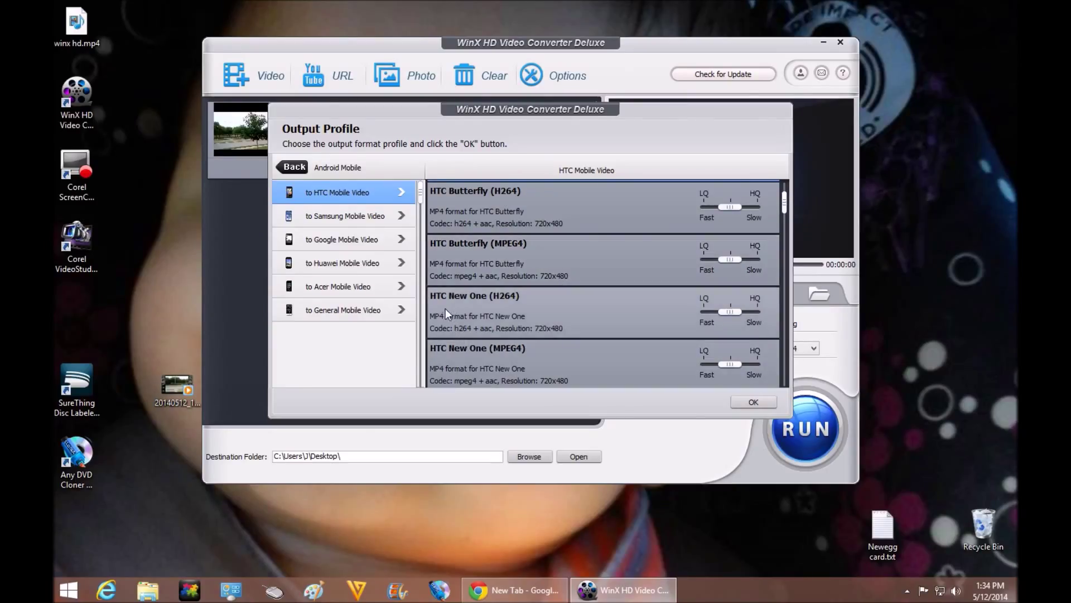
scroll(550, 307, down, 1)
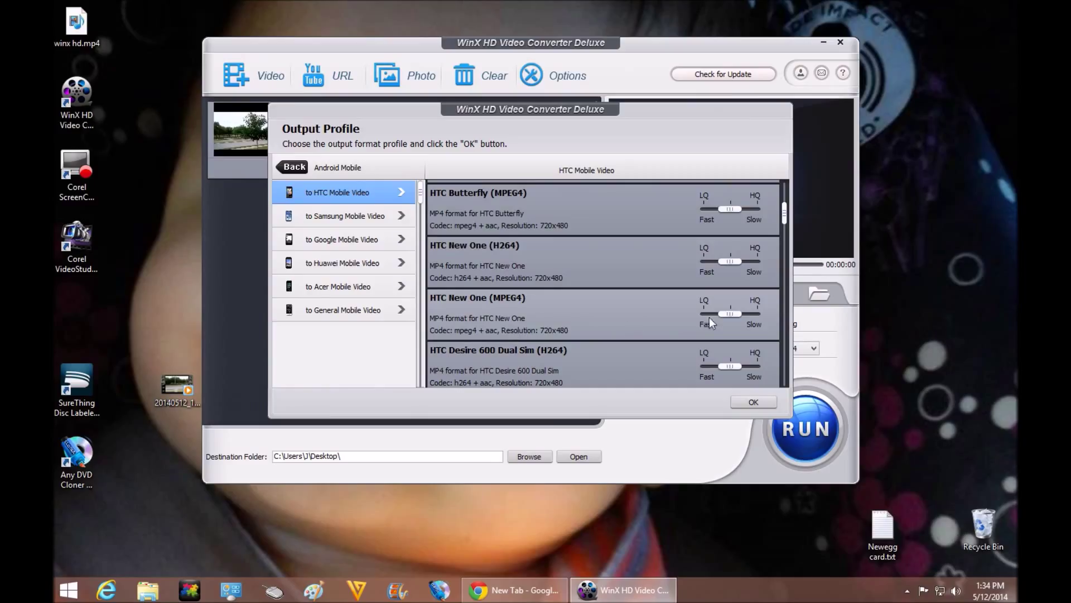
click(483, 314)
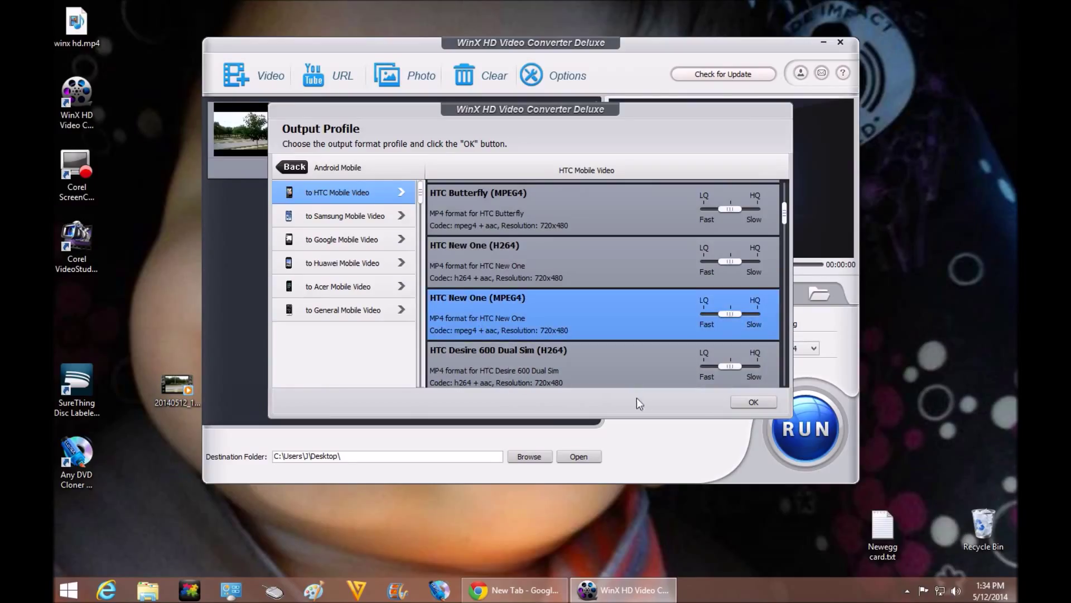
click(747, 403)
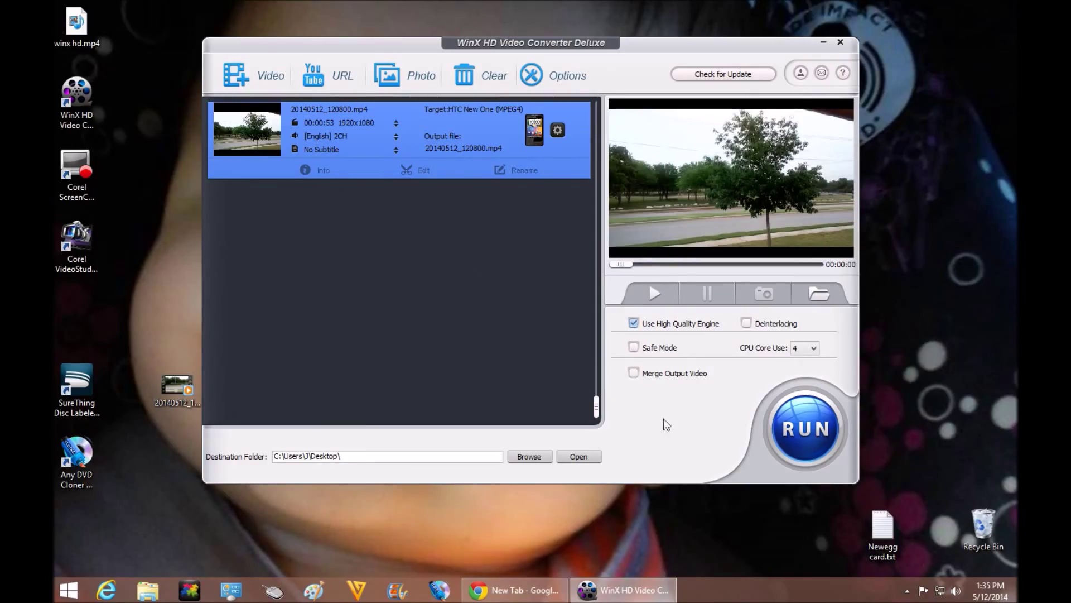
Run the HTC New One conversion, then play the resulting 20140512_120800_1 video
click(805, 428)
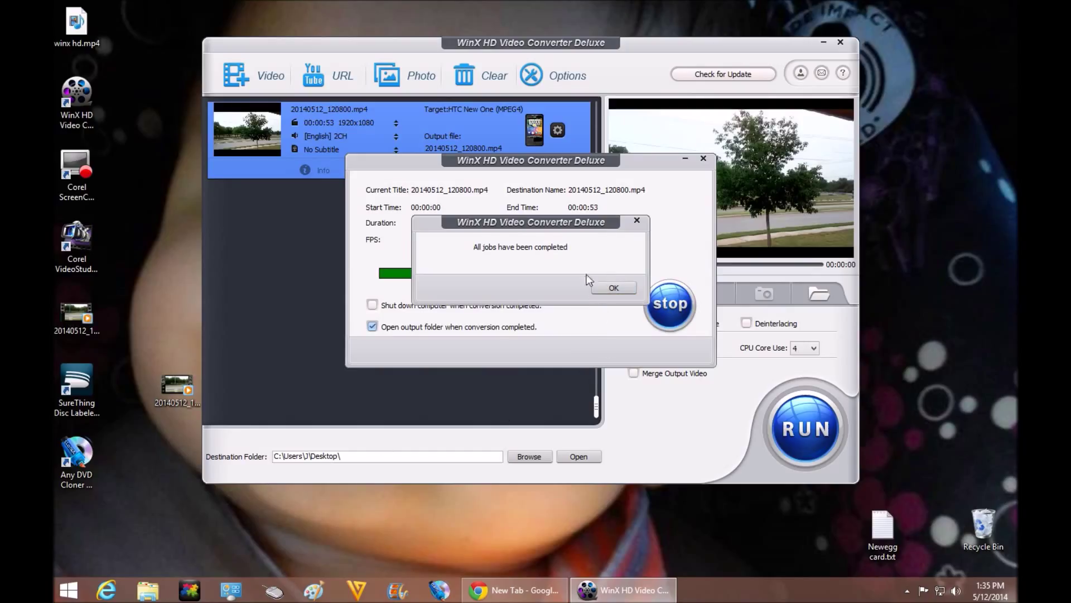
double_click(79, 319)
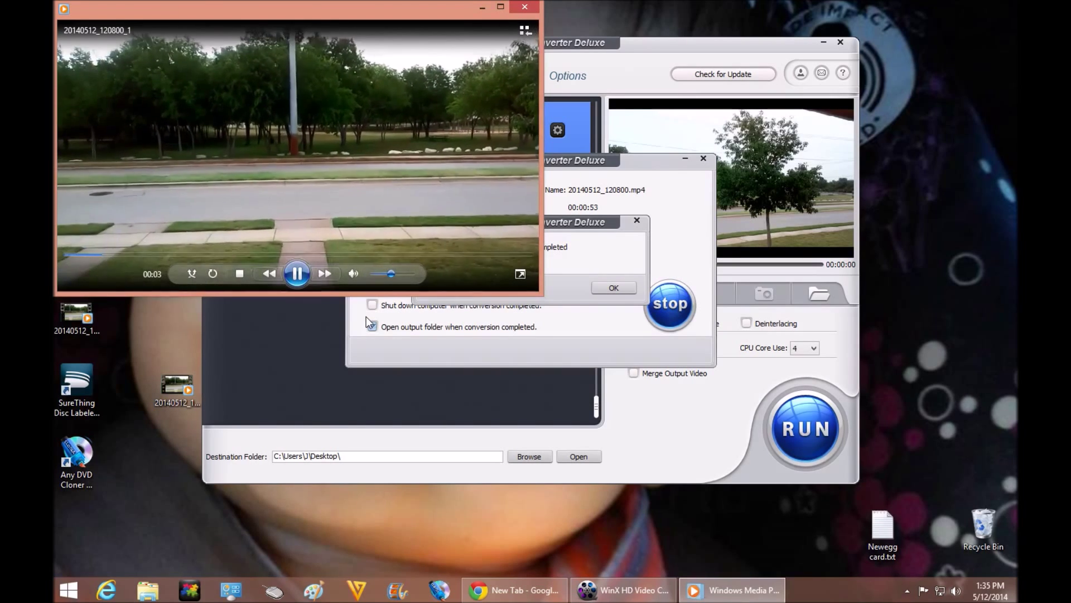
click(371, 325)
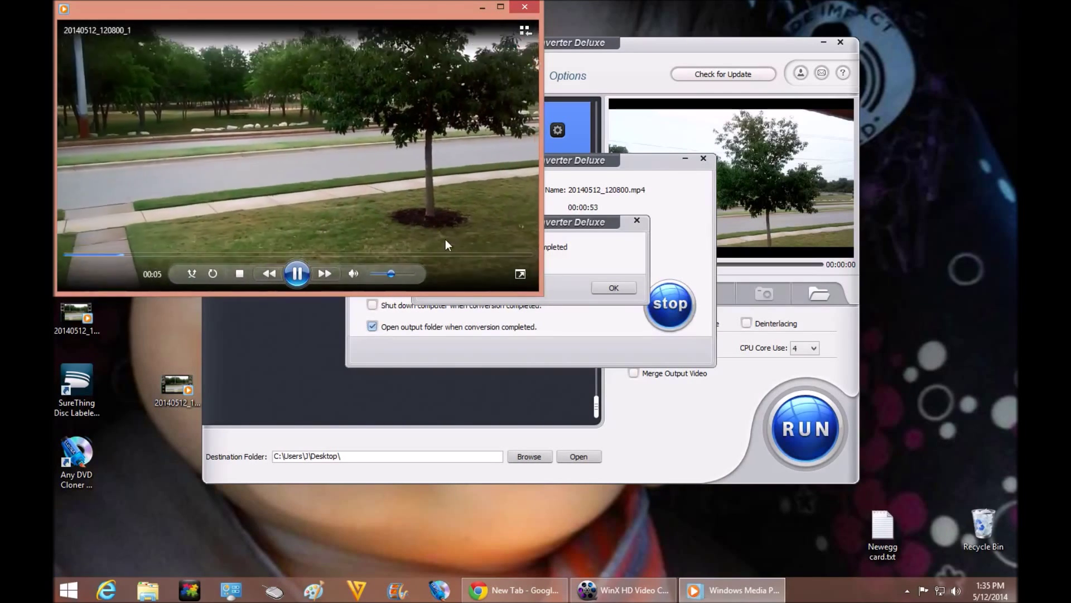
click(523, 6)
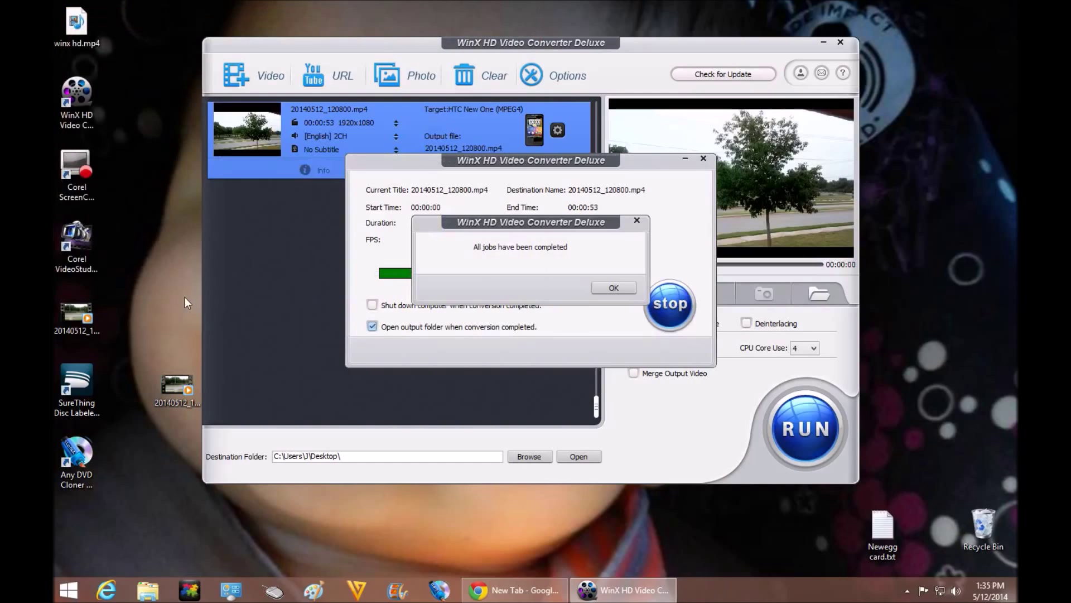
right_click(82, 315)
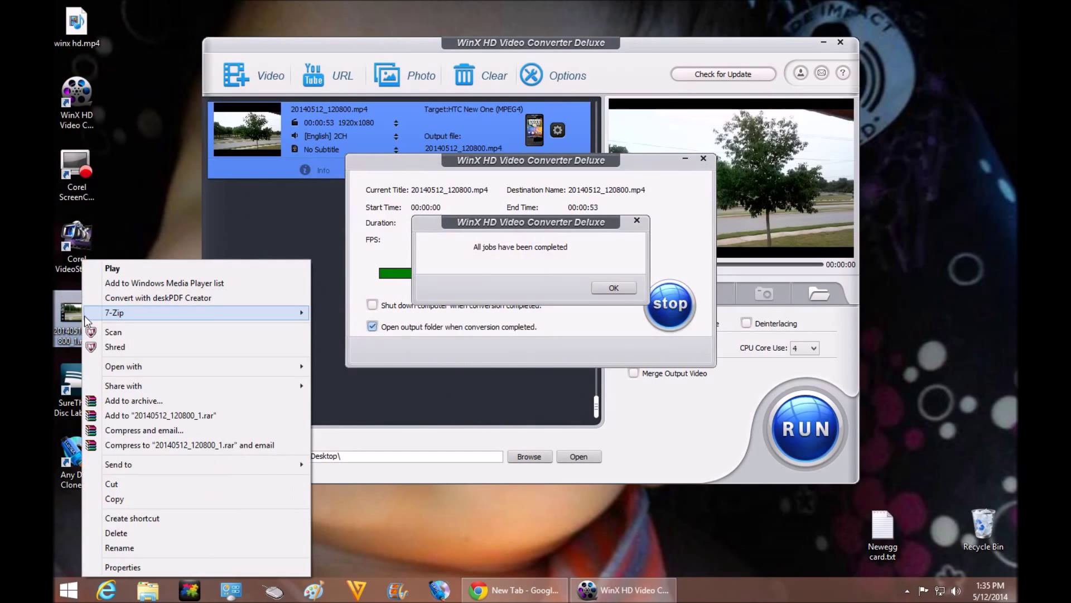
click(149, 568)
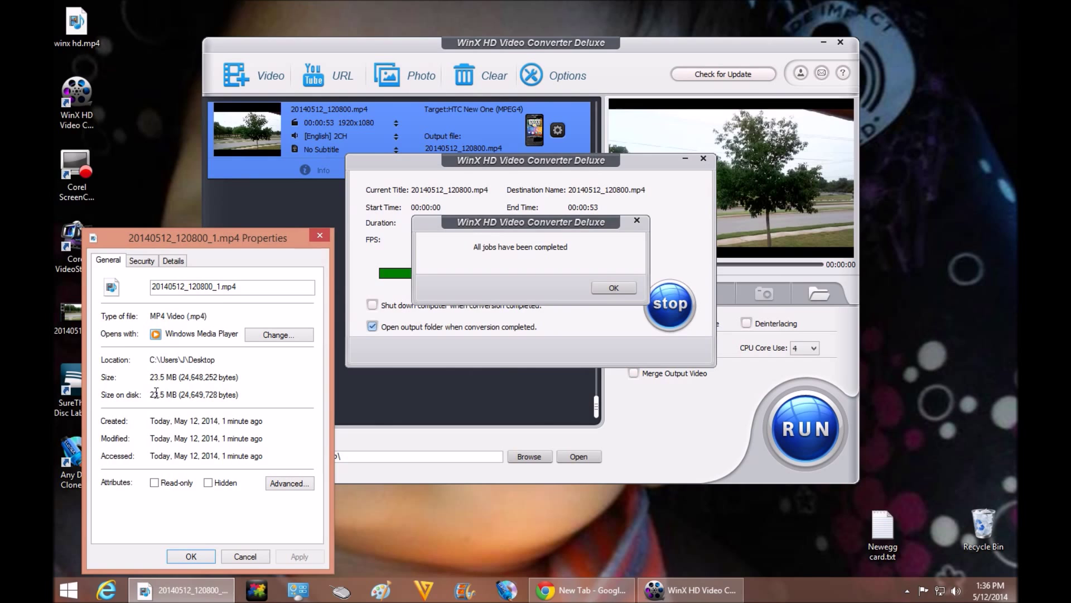
click(246, 555)
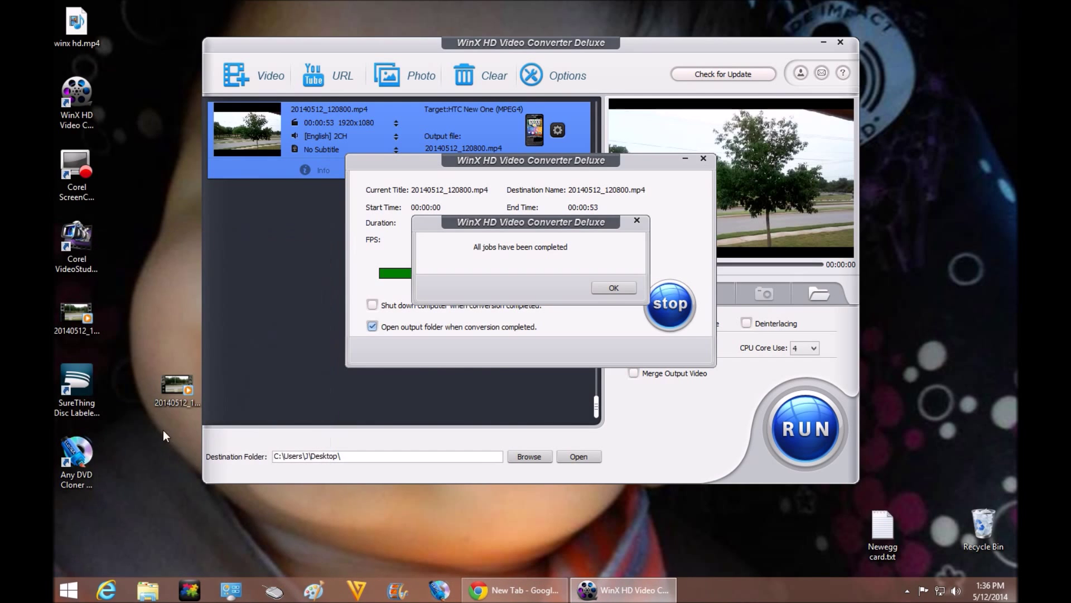
right_click(171, 395)
click(192, 385)
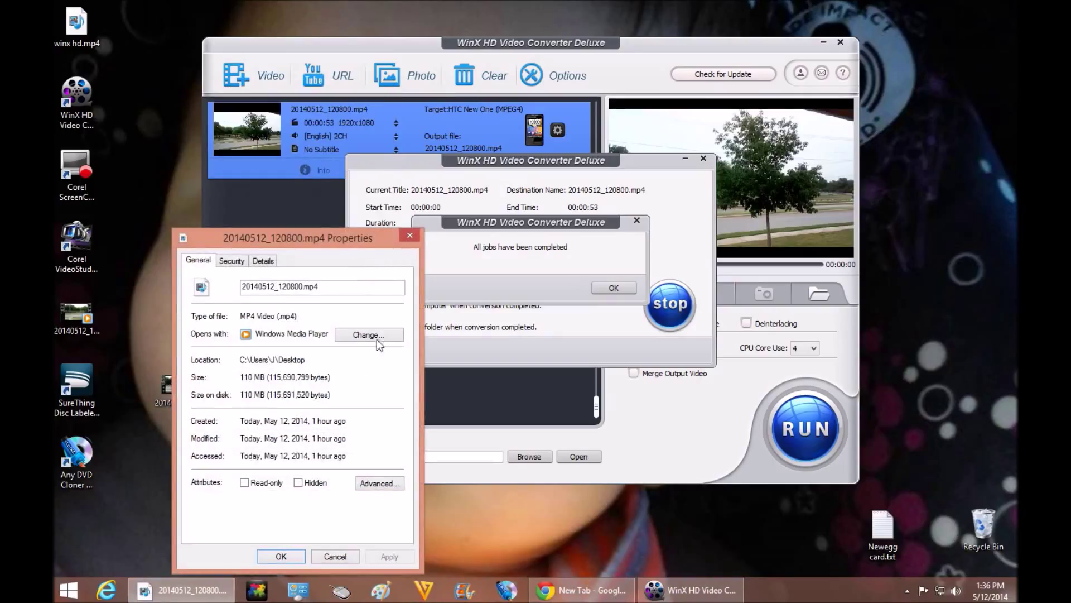
click(335, 557)
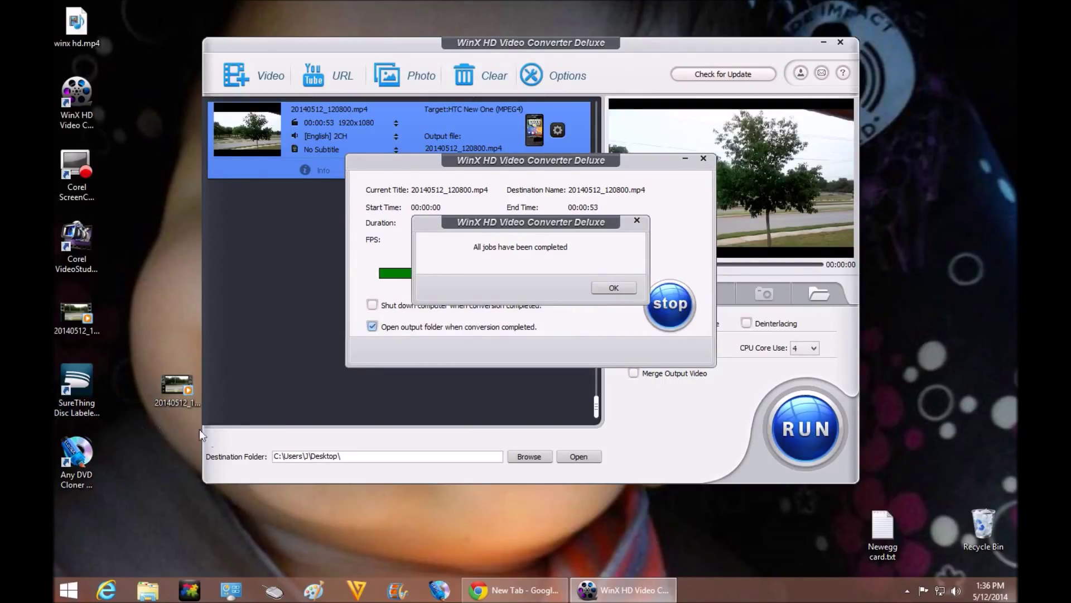
Dismiss the 'All jobs have been completed' message, close the Desktop folder, and return to Chrome
click(605, 289)
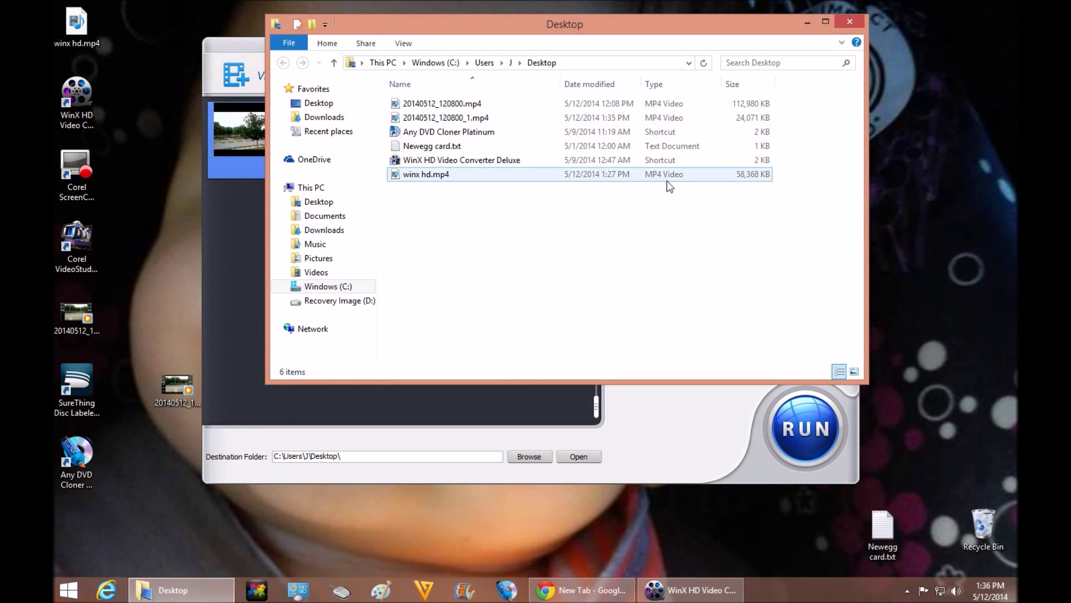
click(850, 22)
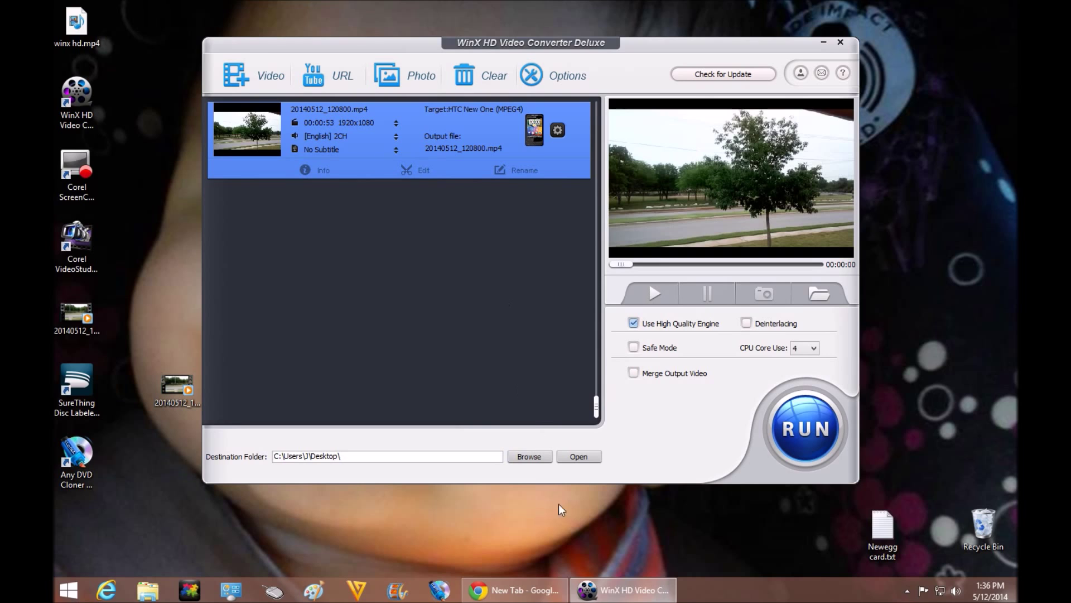
click(510, 590)
Close Chrome's empty New Tab and minimize the browser to reveal the converter window
click(305, 8)
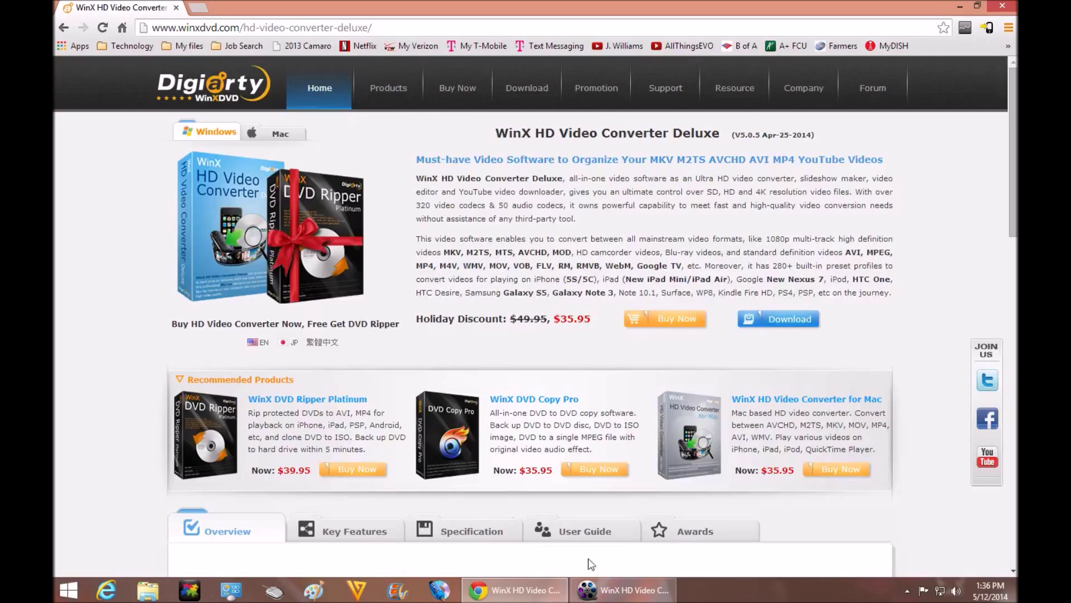
mouse_move(669, 597)
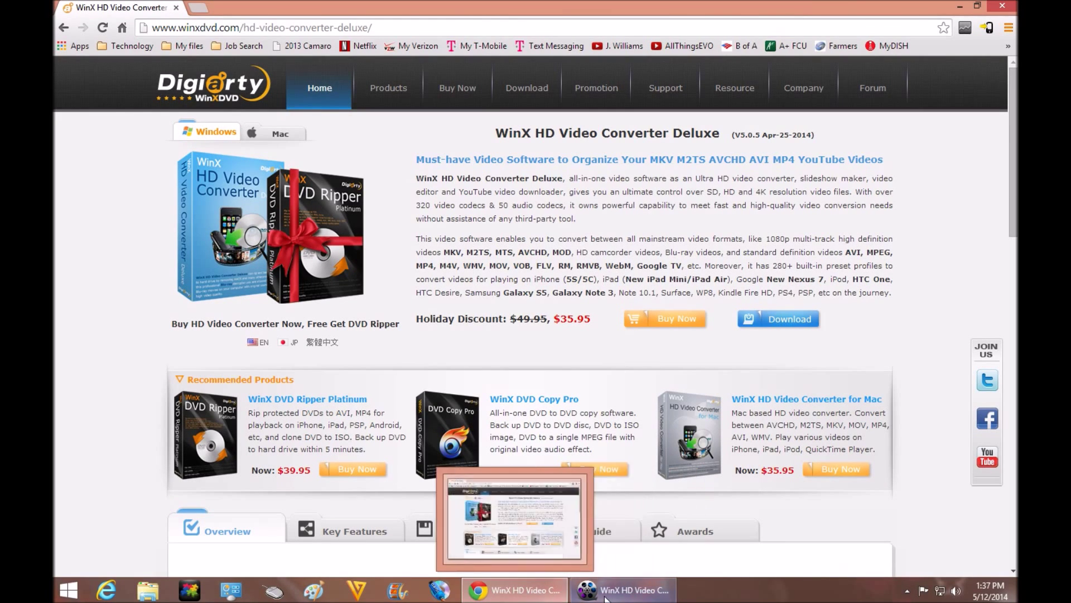
click(533, 597)
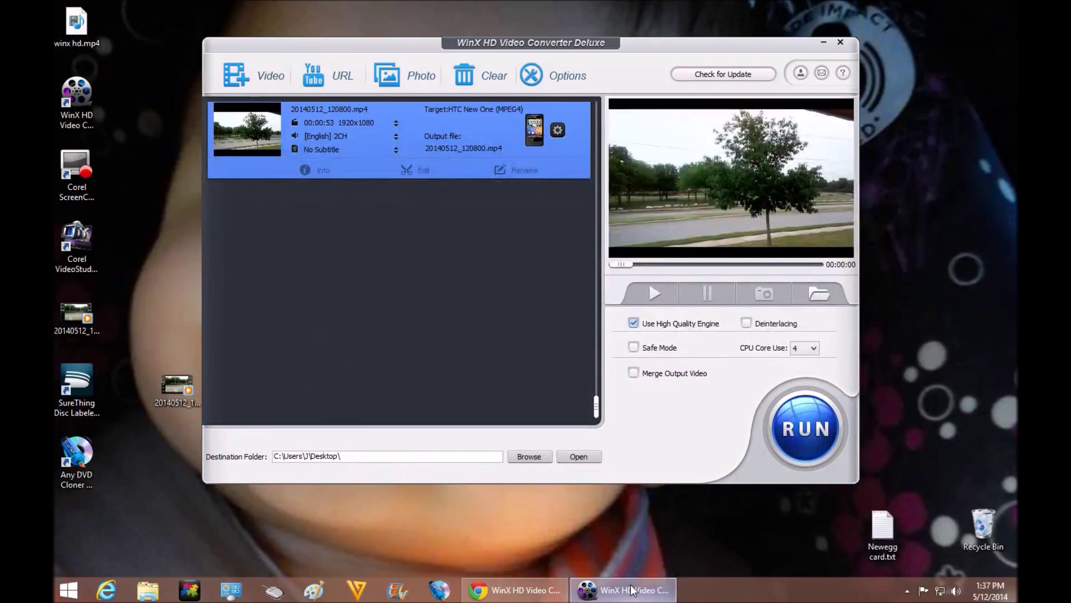
mouse_move(631, 586)
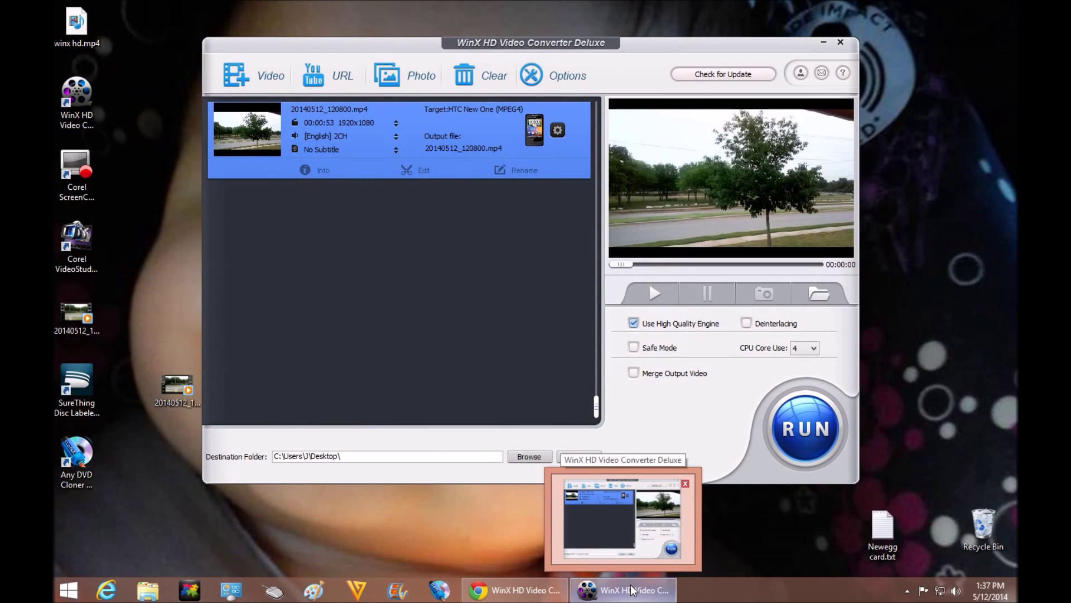